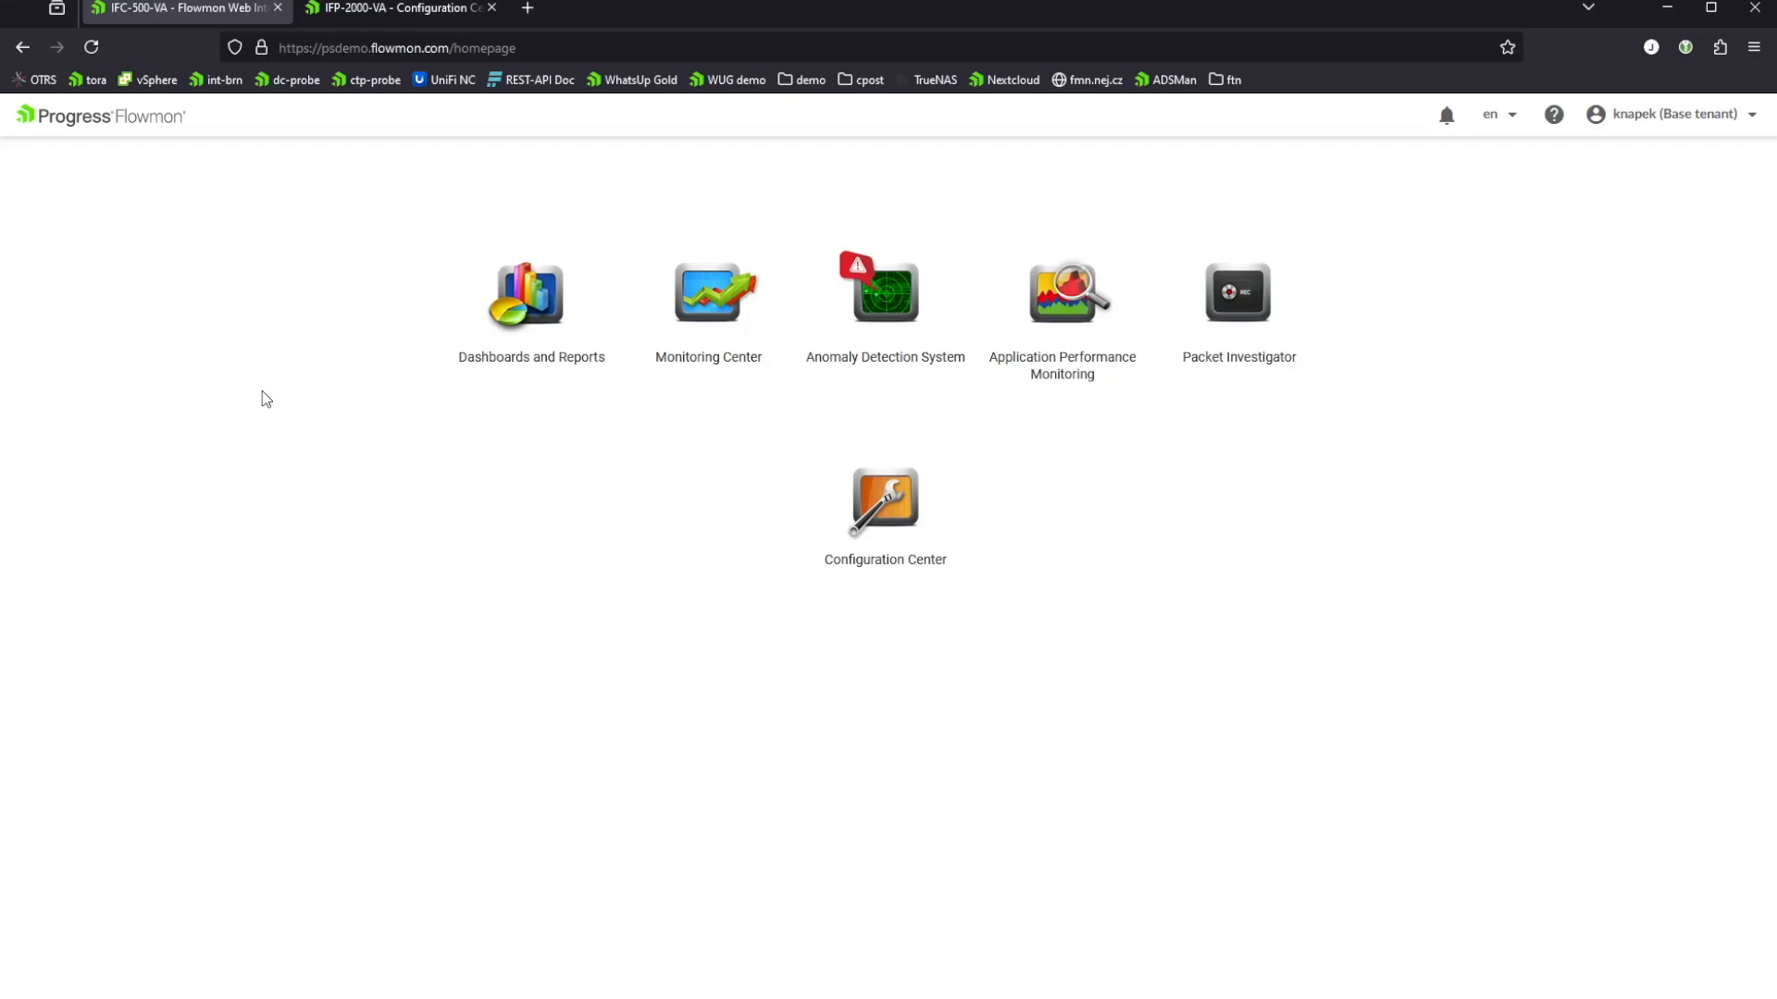
Step: Open the Monitoring Center analysis and hide the LoadMaster and Branch channels from the traffic chart
click(717, 298)
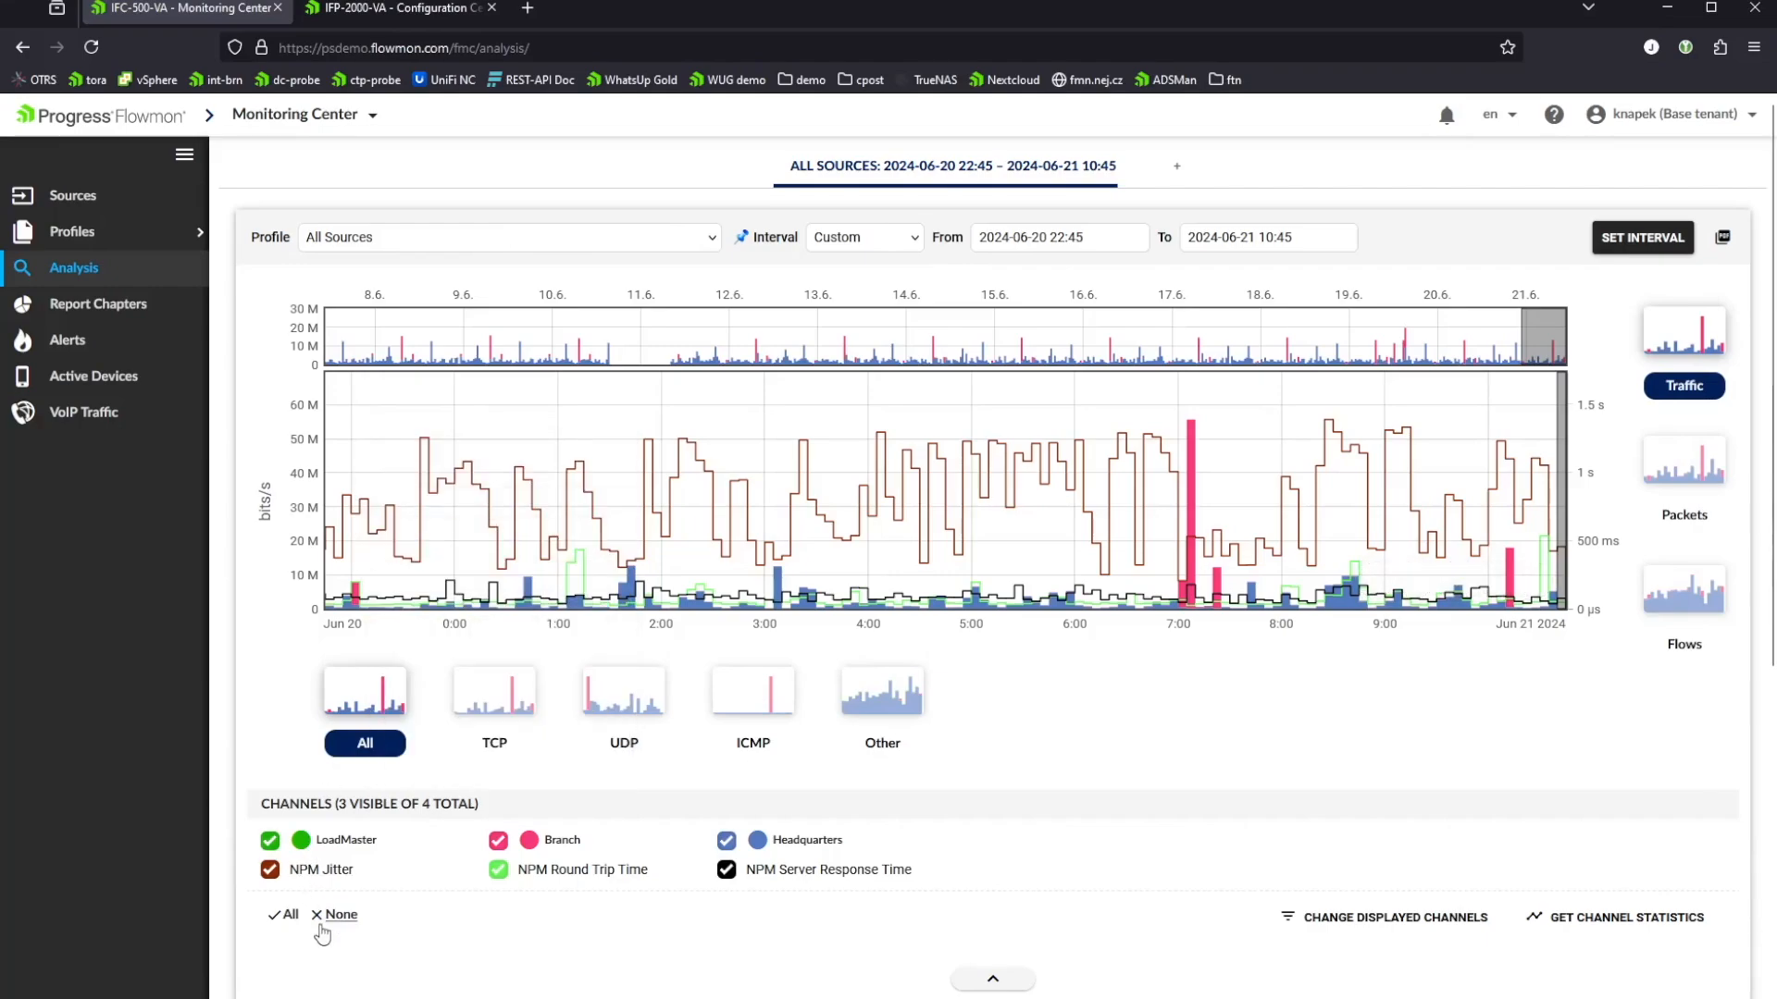
click(270, 840)
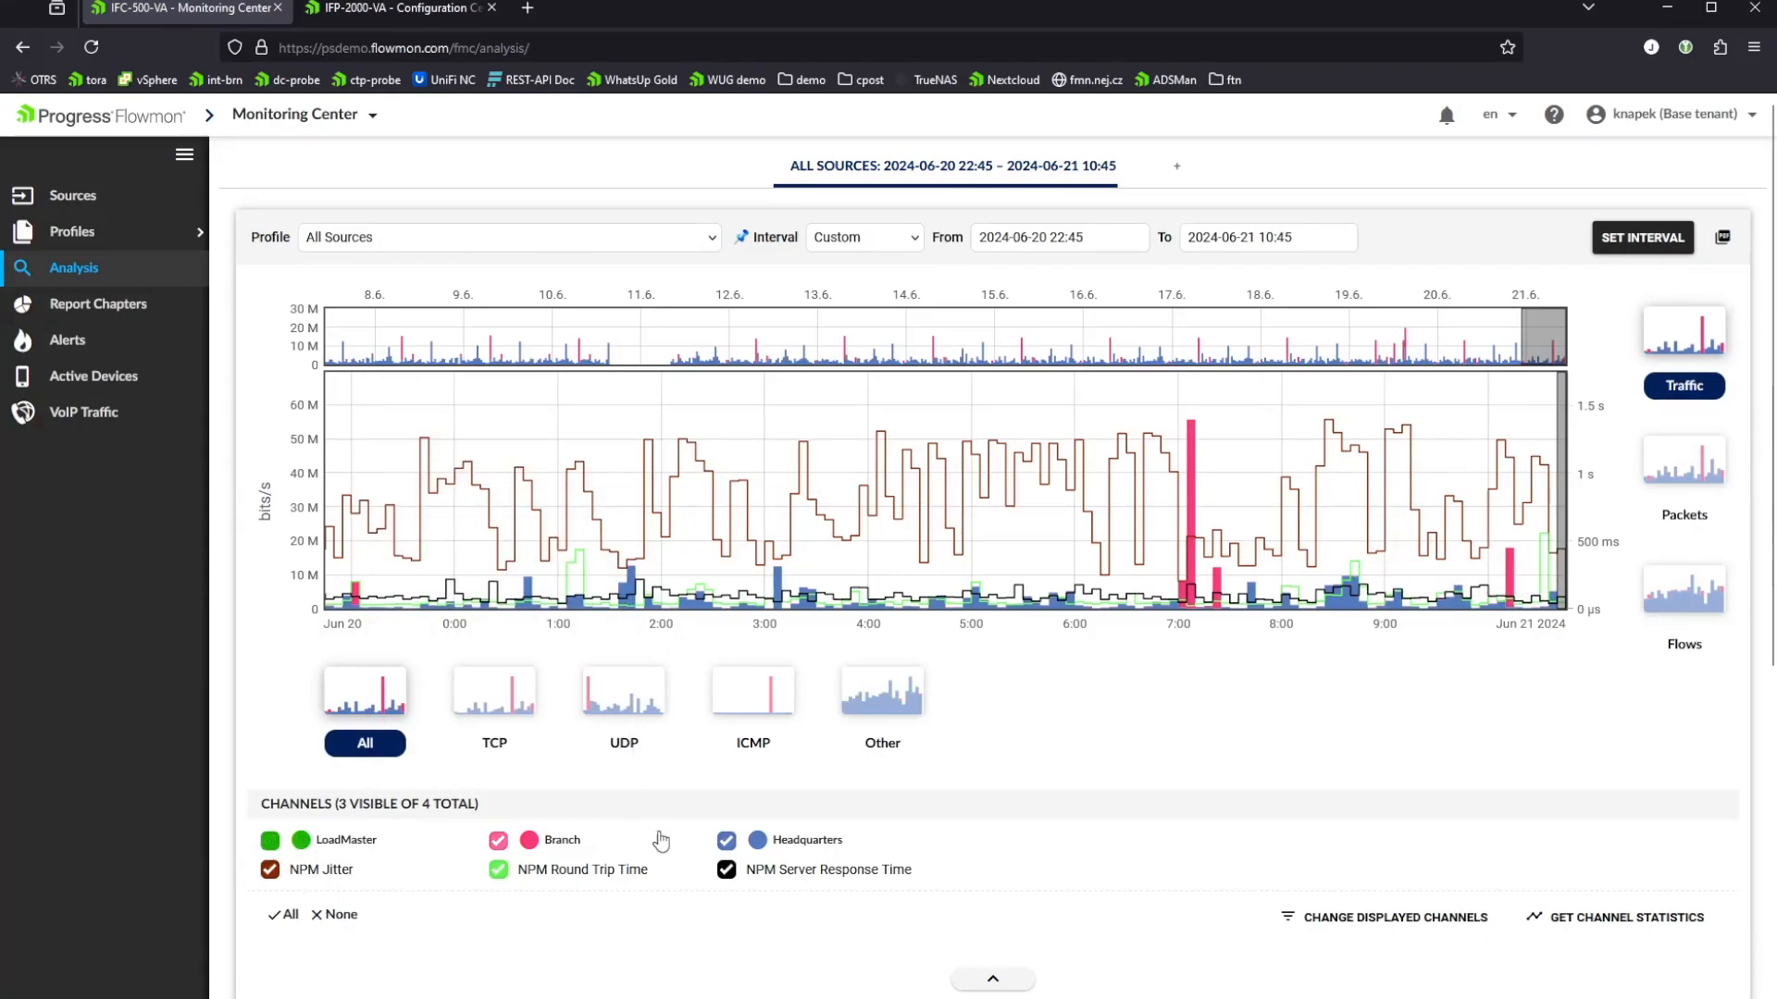
click(498, 840)
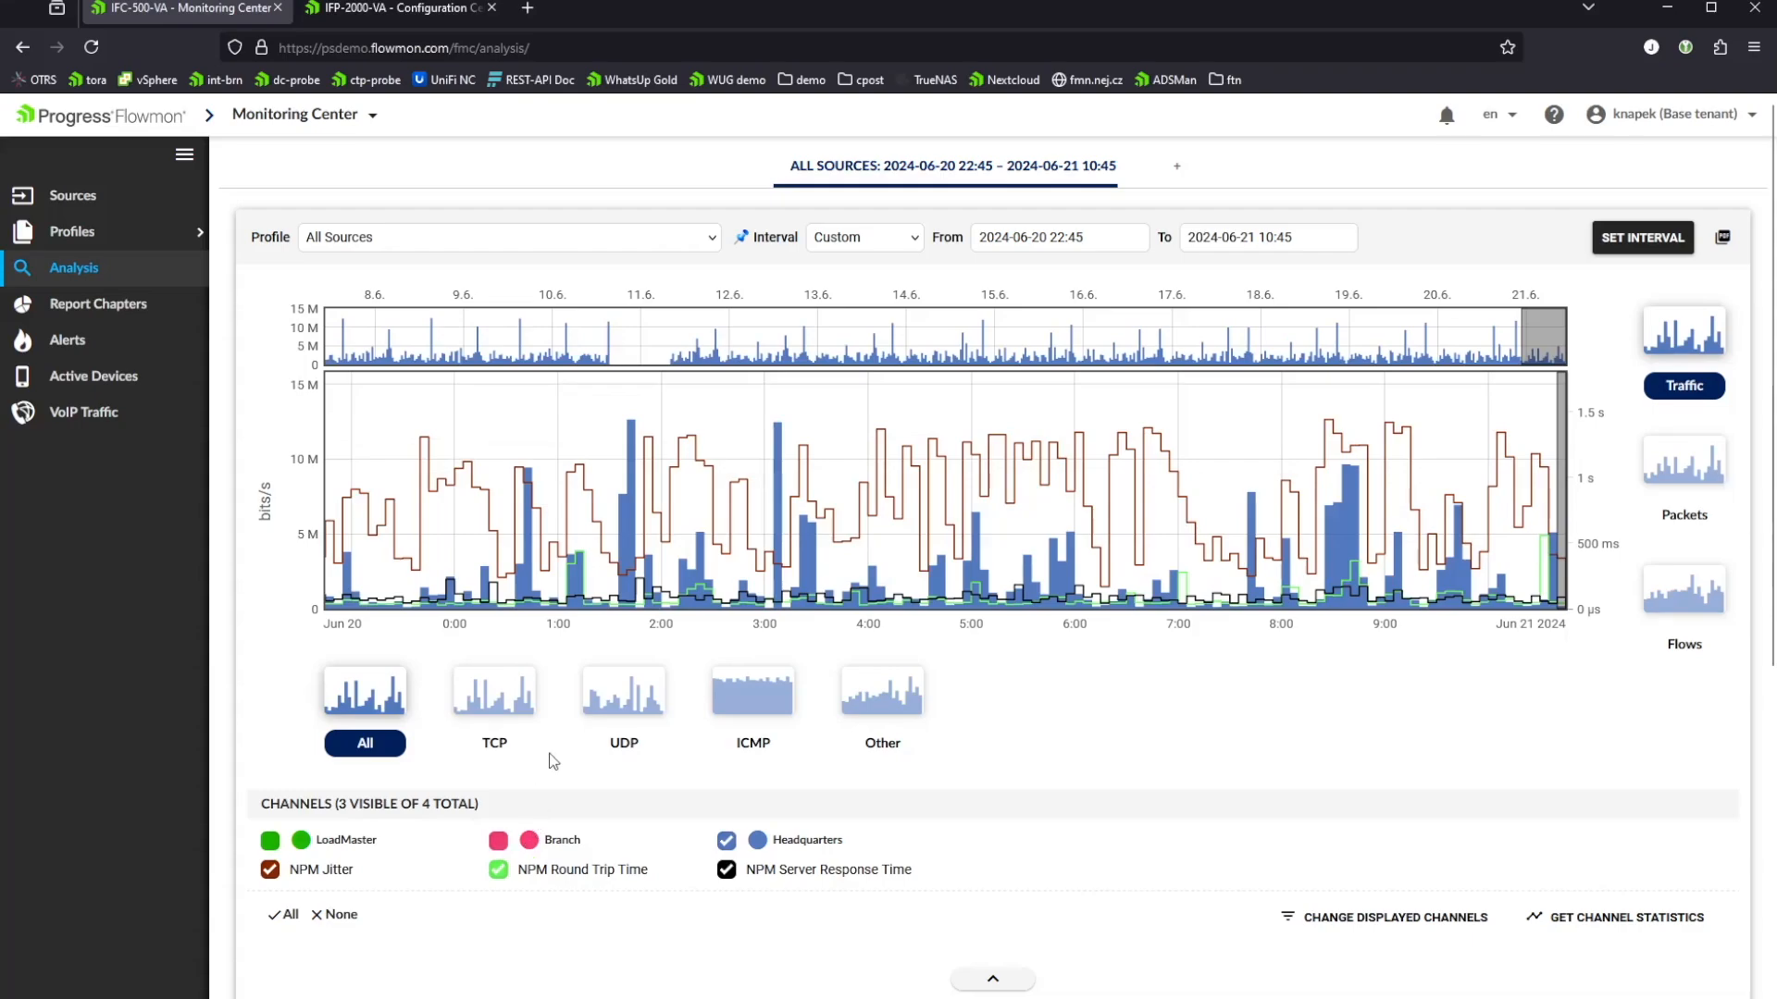
Step: List the first 20 flows for the latest five-minute interval on the Headquarters traffic chart
mouse_move(1337, 603)
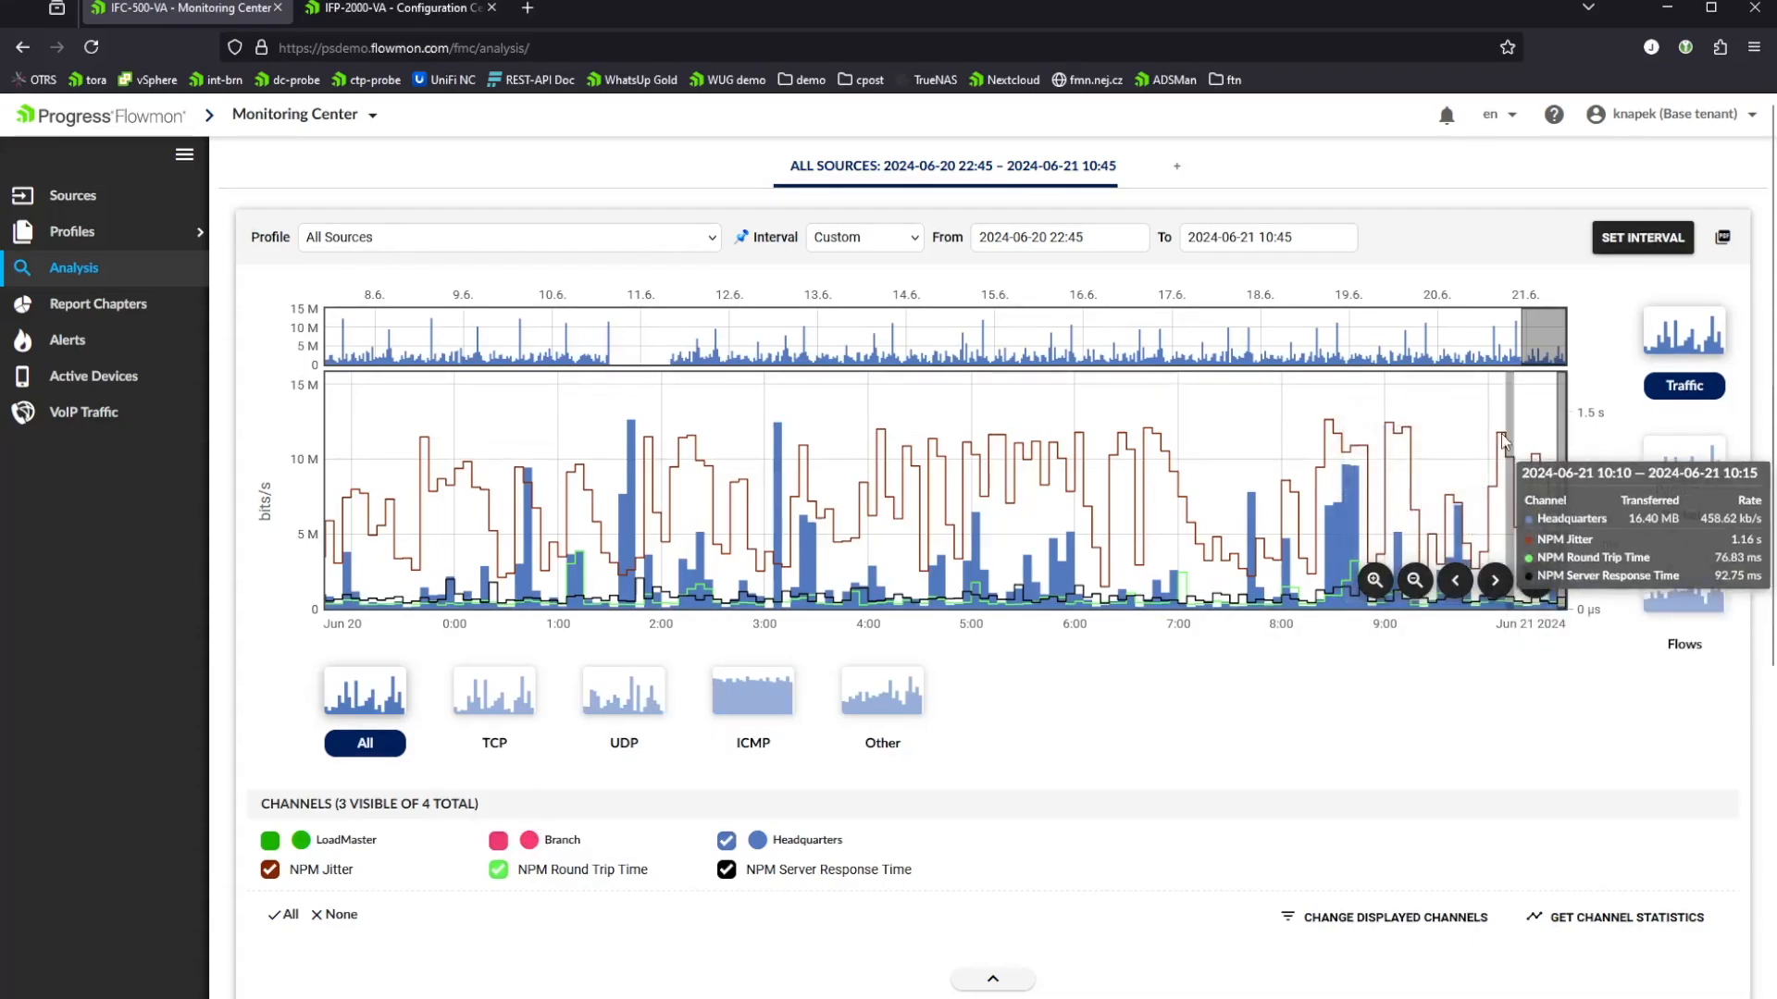
click(1561, 444)
mouse_move(1562, 448)
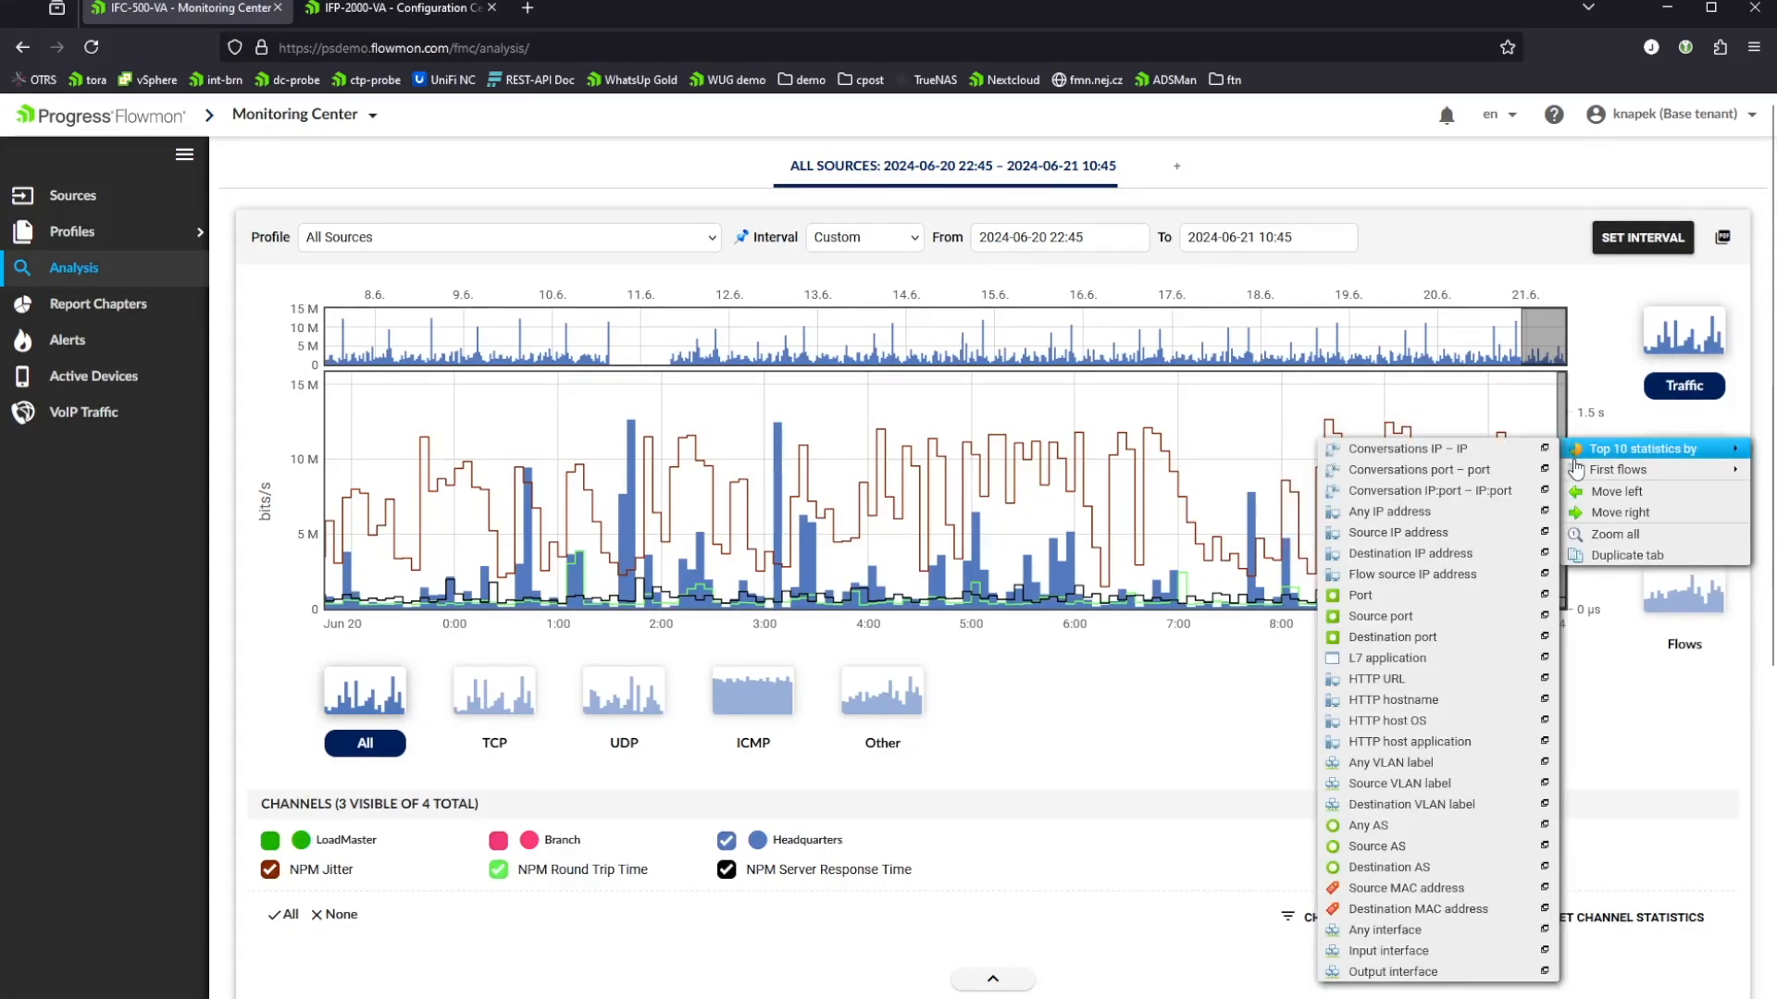
mouse_move(1615, 469)
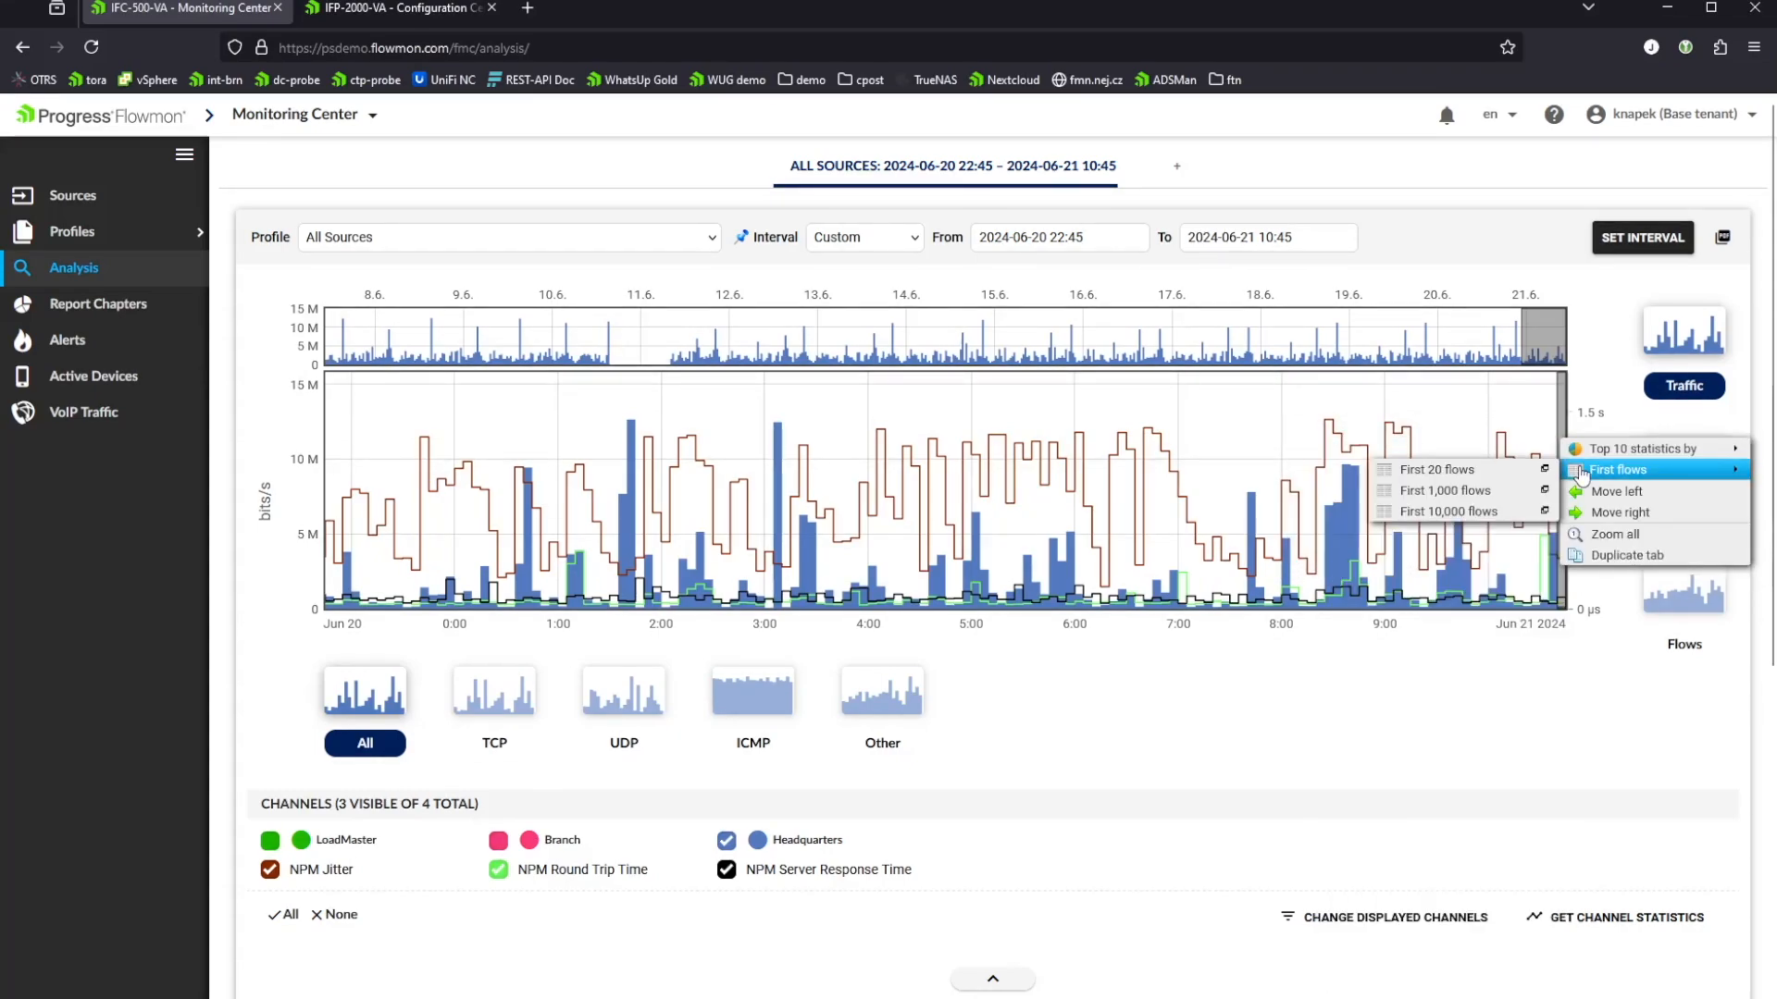
click(1436, 467)
scroll(268, 493, down, 1)
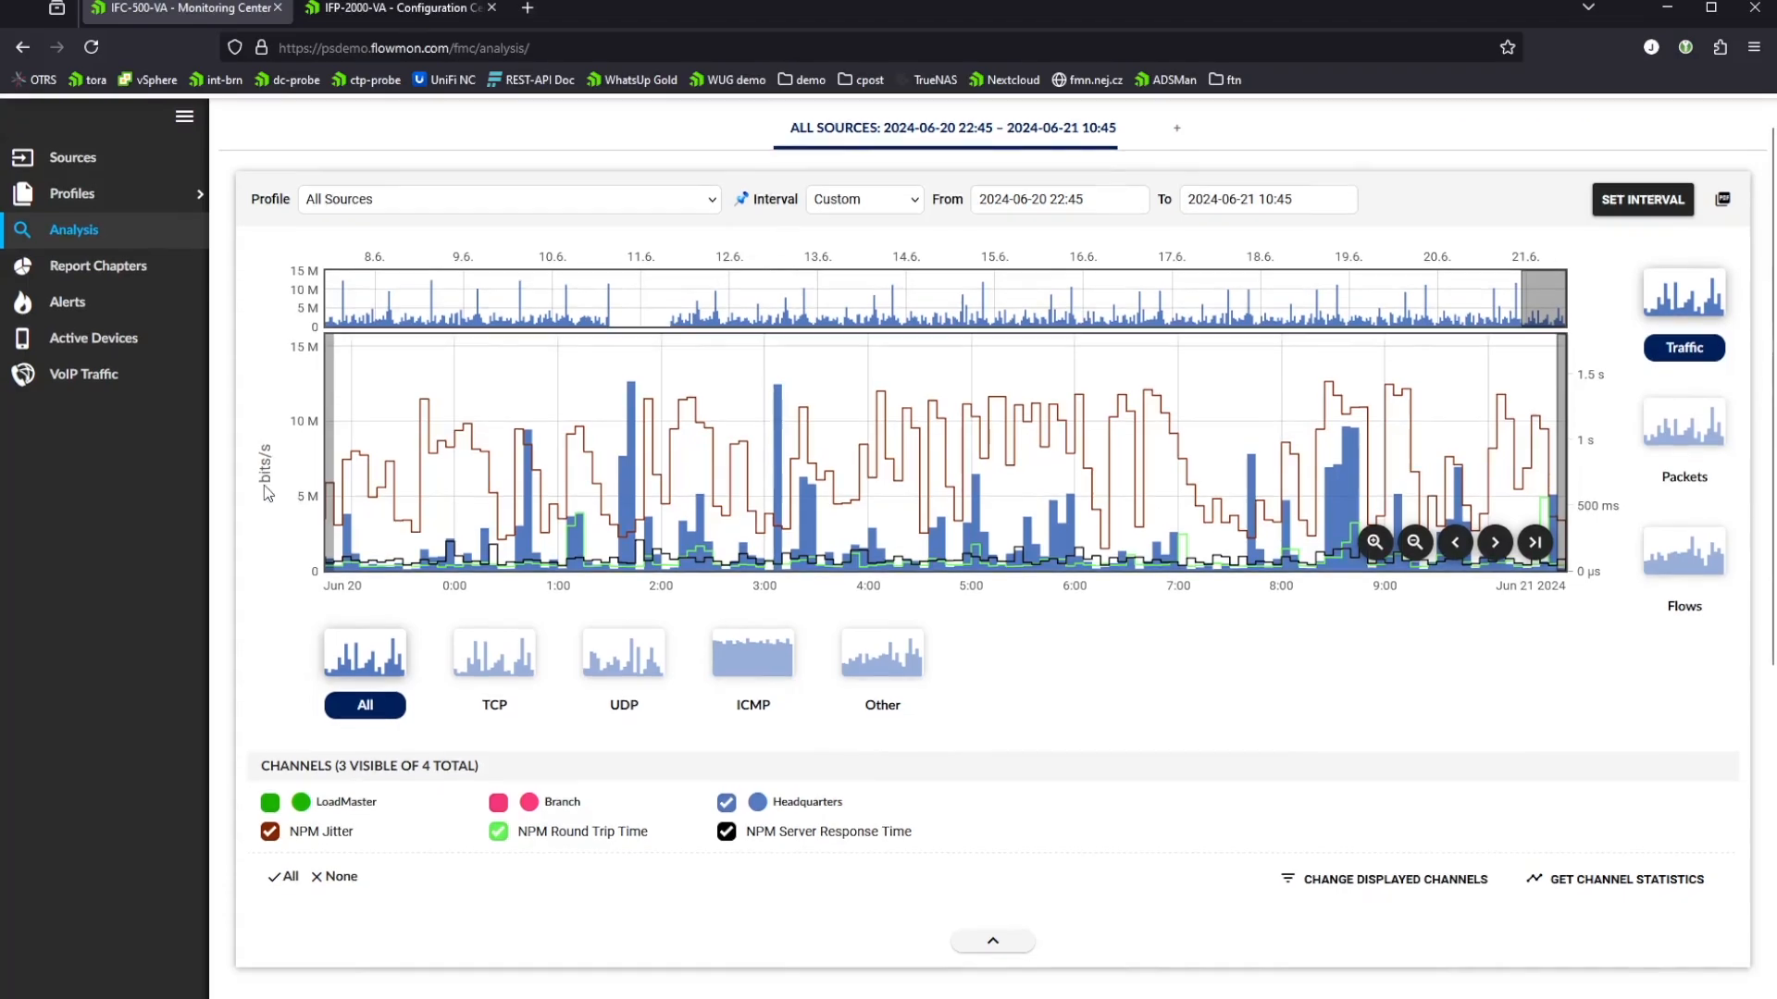
scroll(267, 493, down, 10)
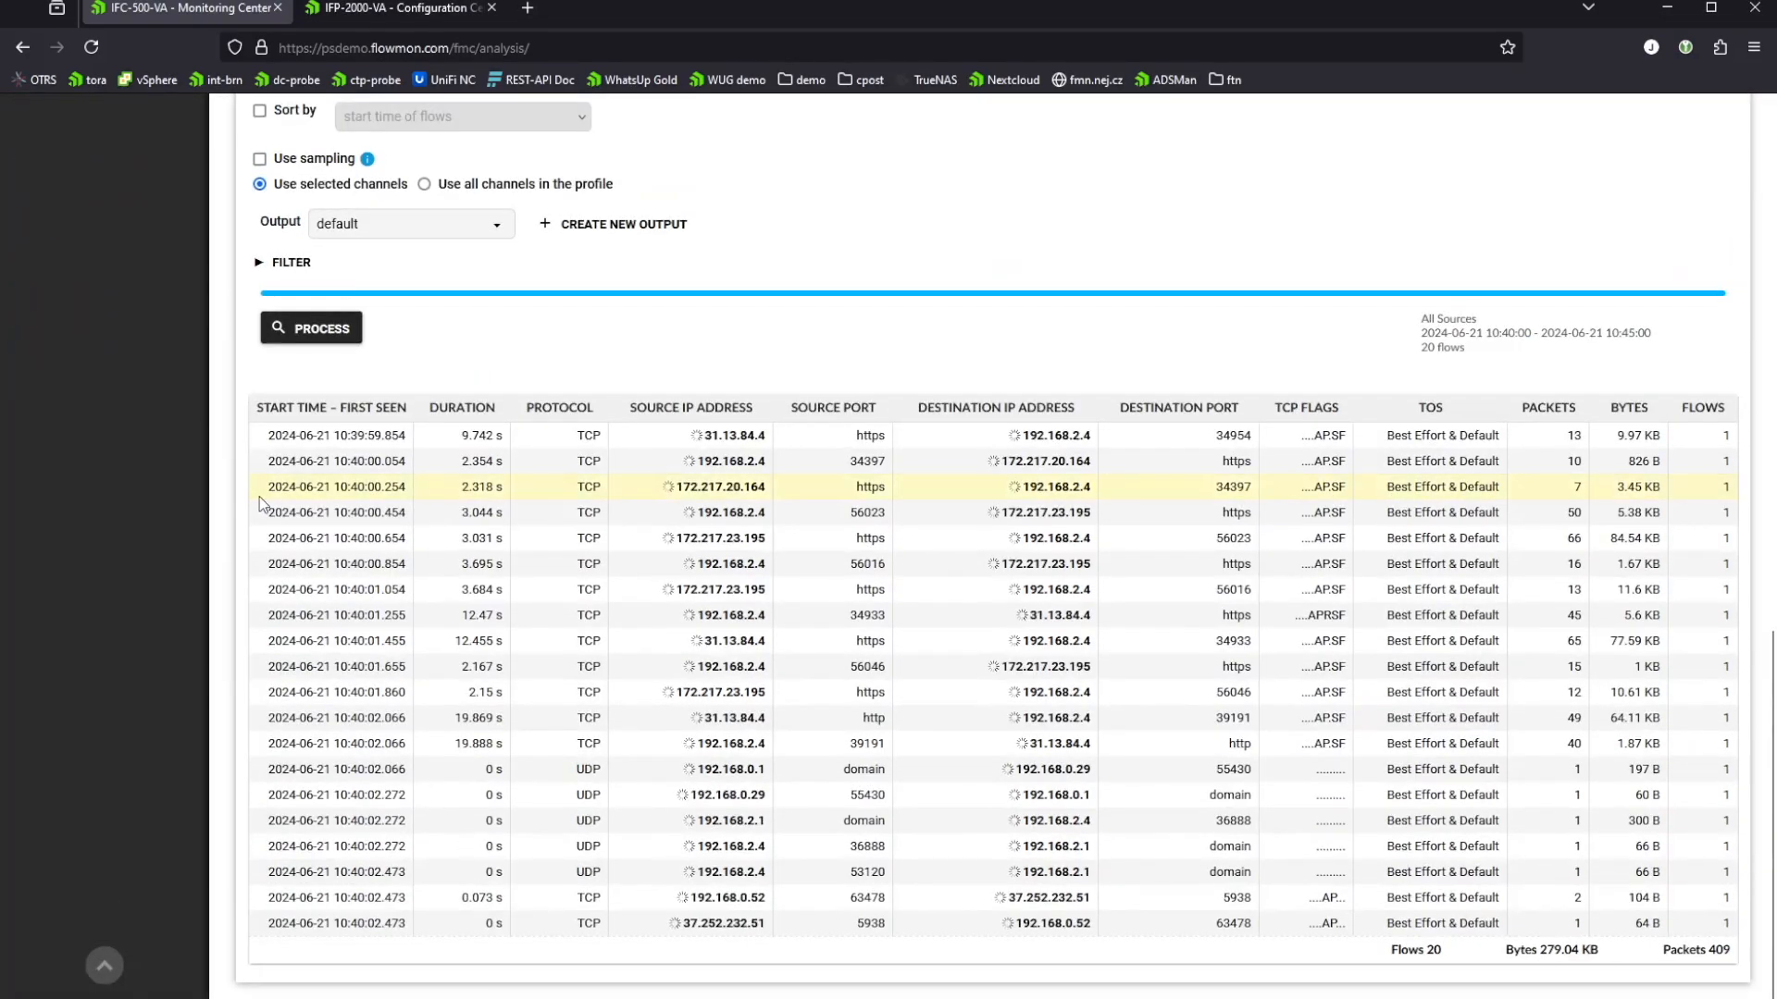
Step: Enable sorting by start time of flows and reprocess the flow list
scroll(259, 503, up, 4)
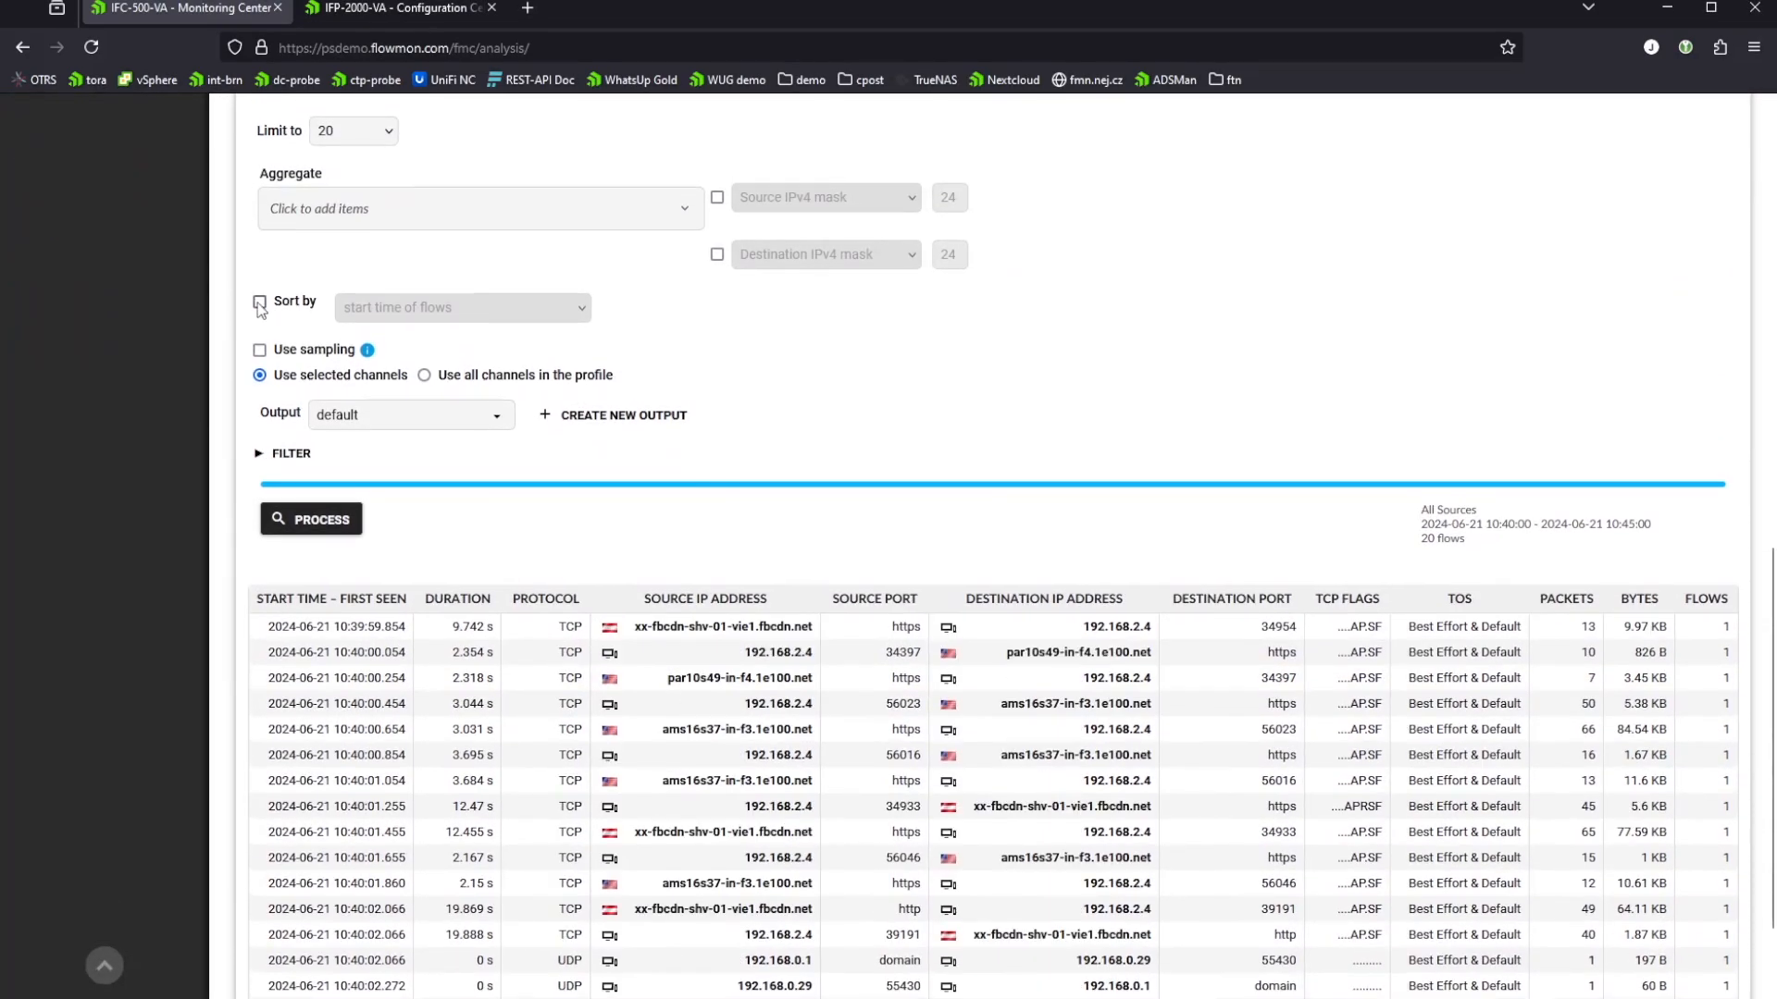
click(260, 306)
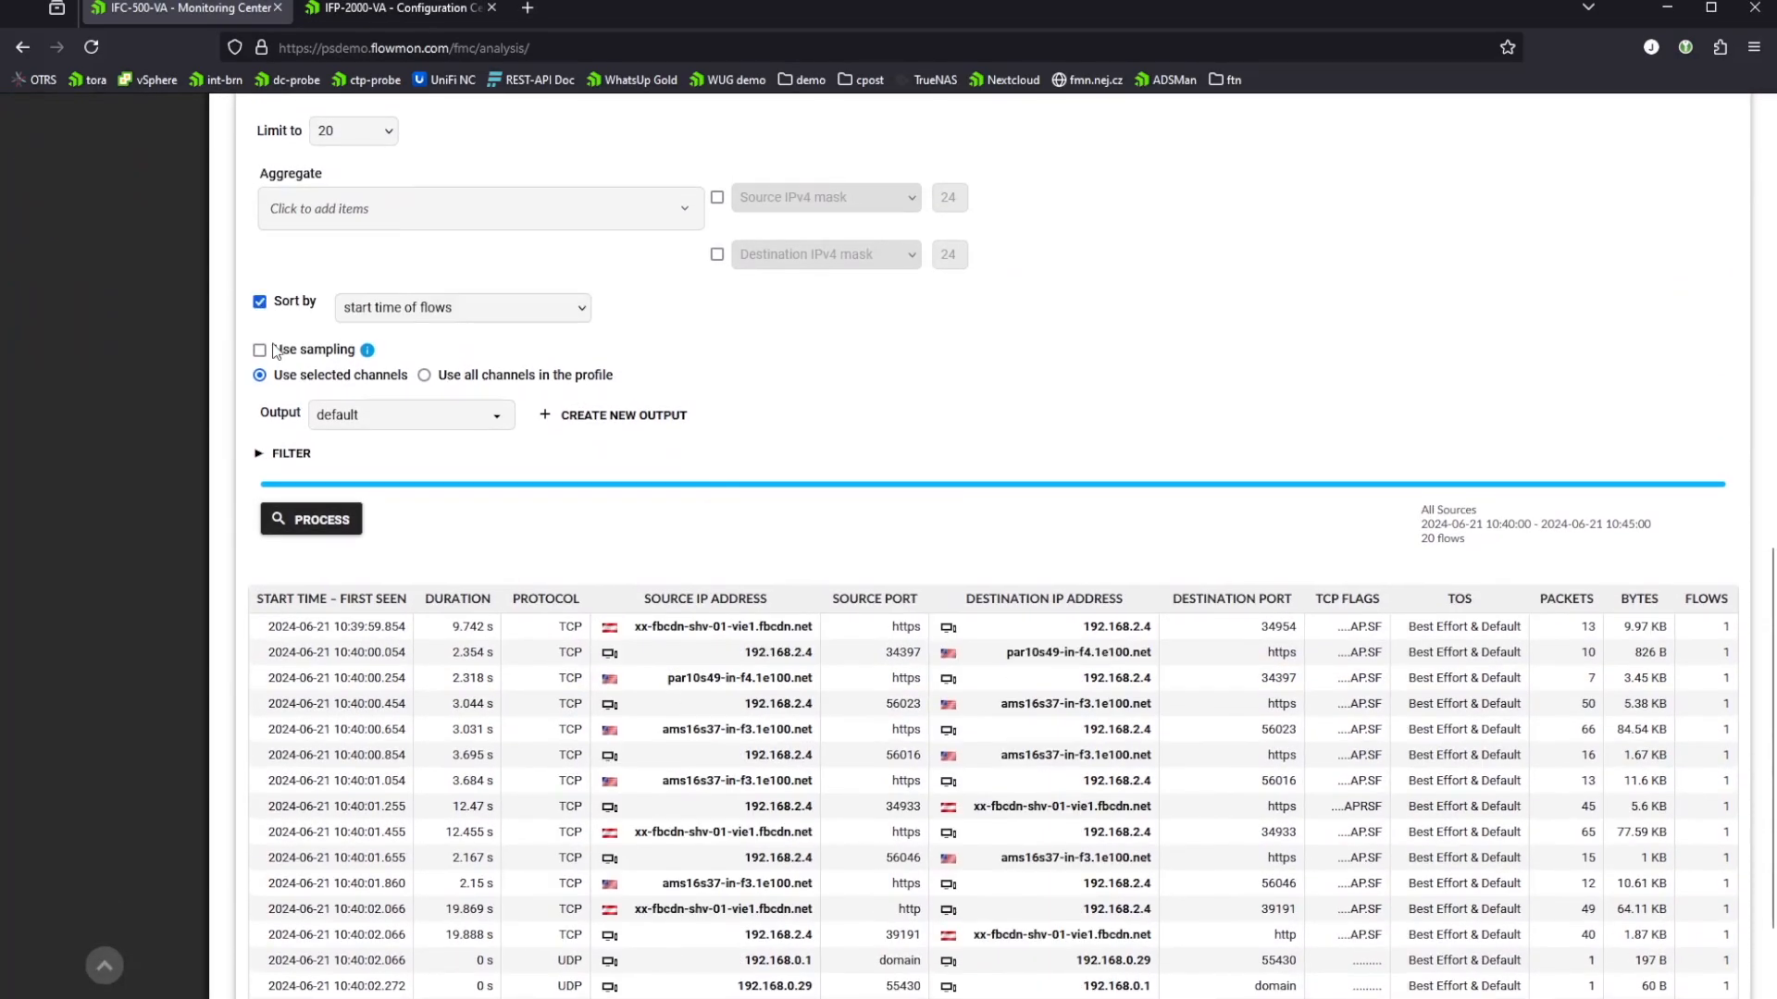
click(353, 533)
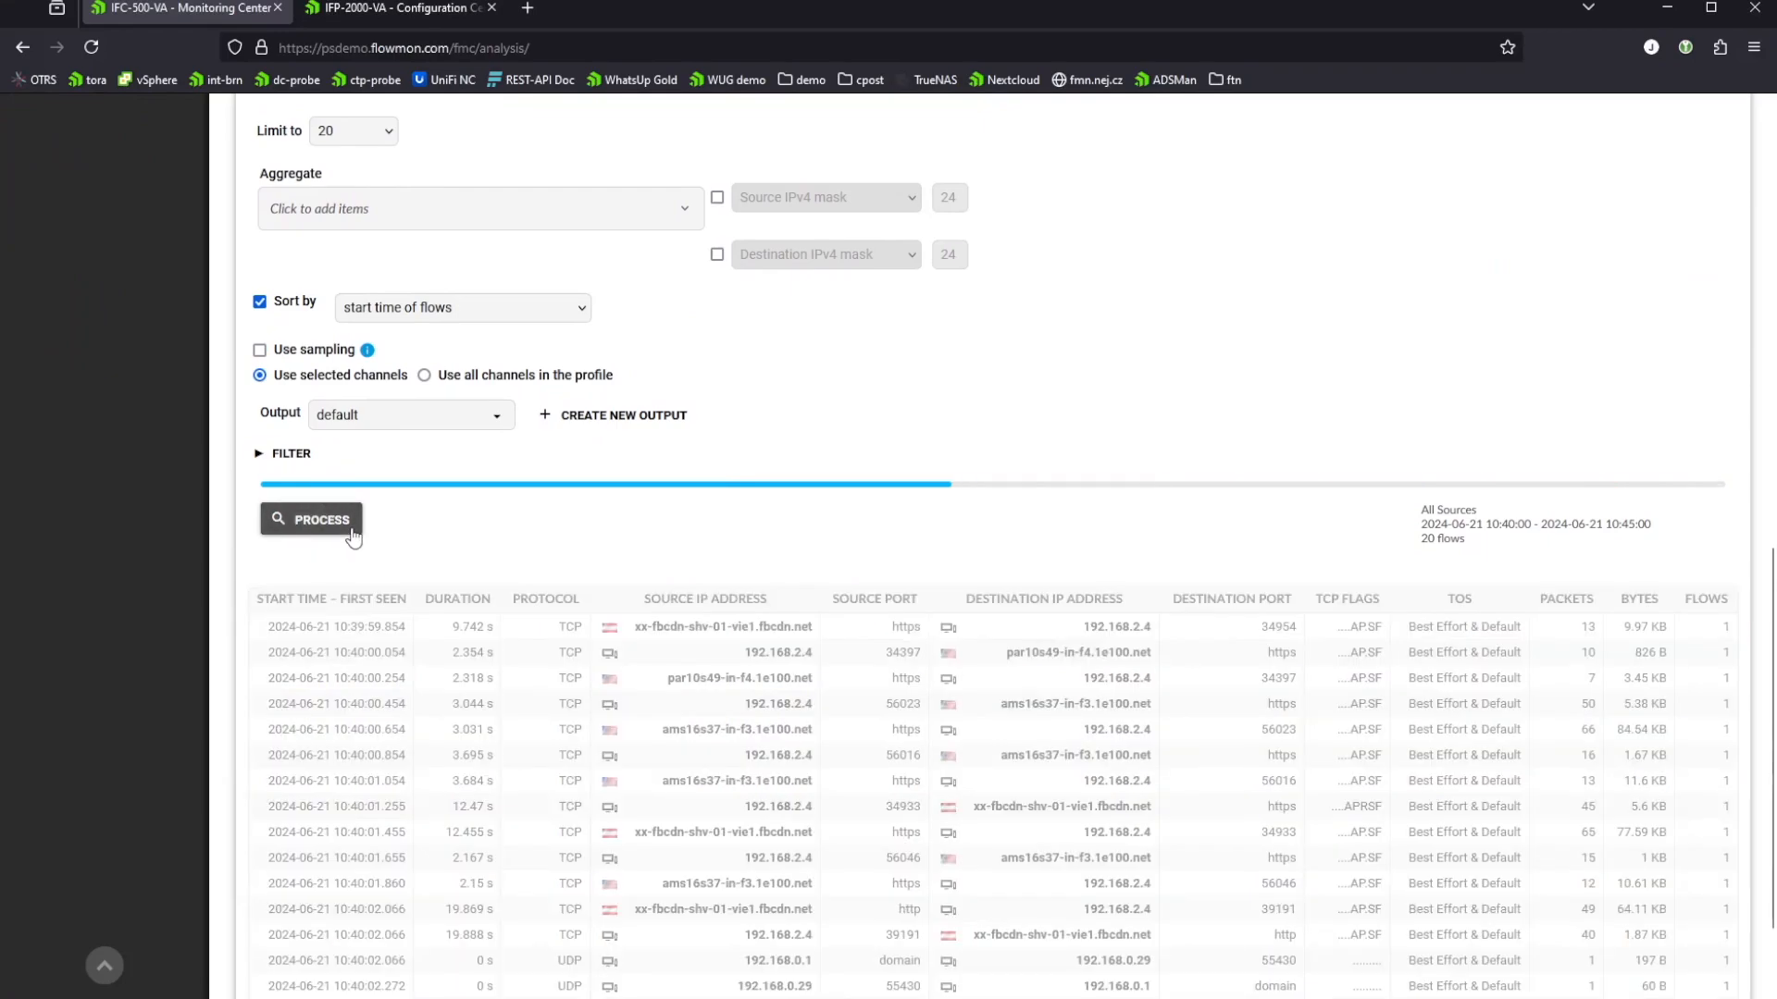
scroll(333, 481, down, 4)
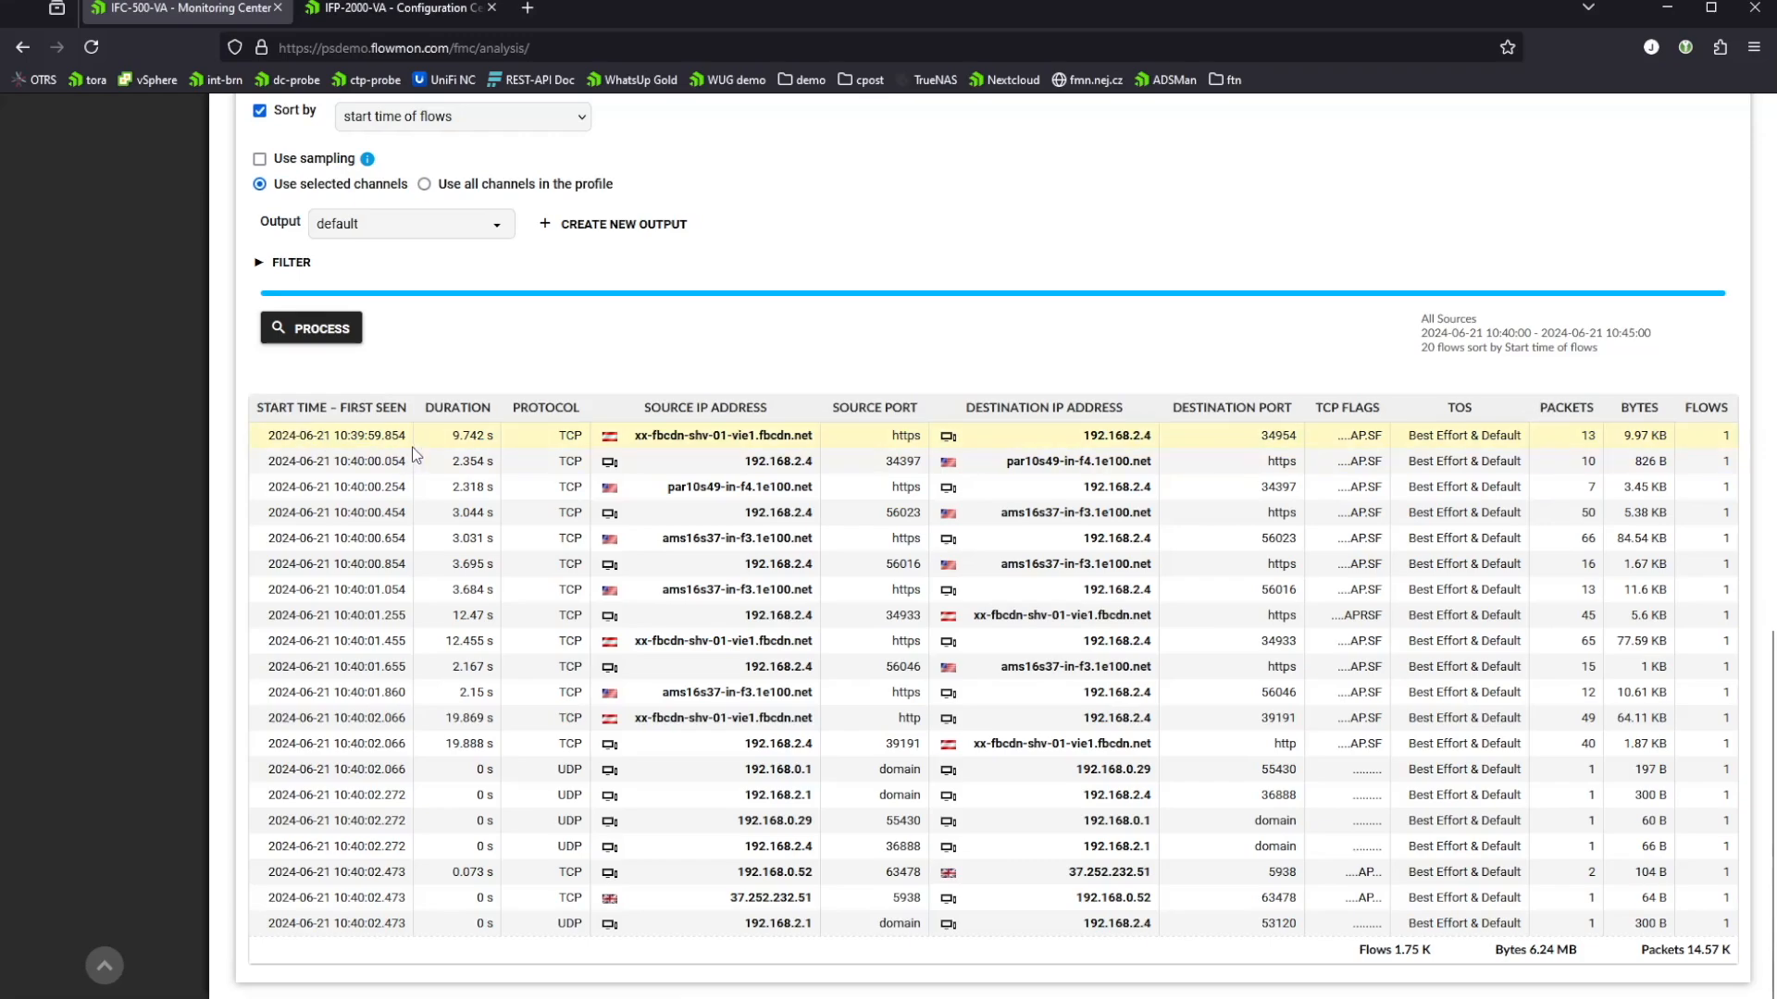
Step: Filter the flow list with "proto udp and port 53" and process the query
scroll(302, 435, up, 2)
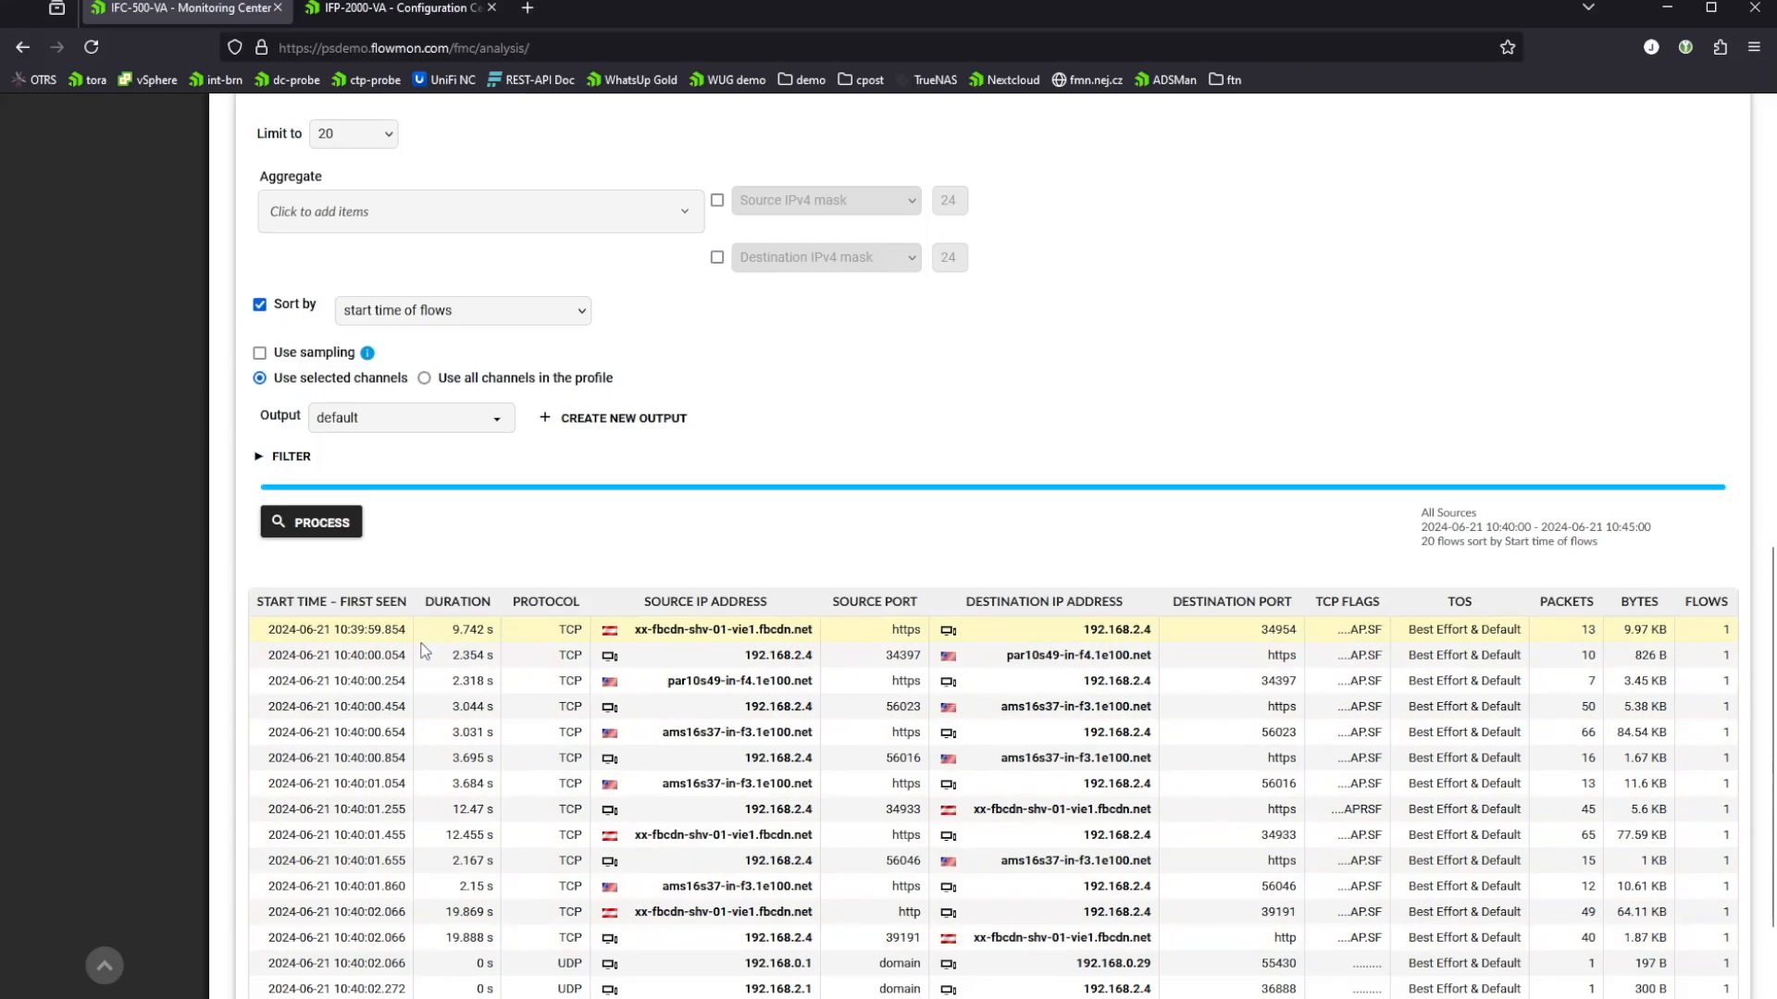
scroll(425, 652, down, 2)
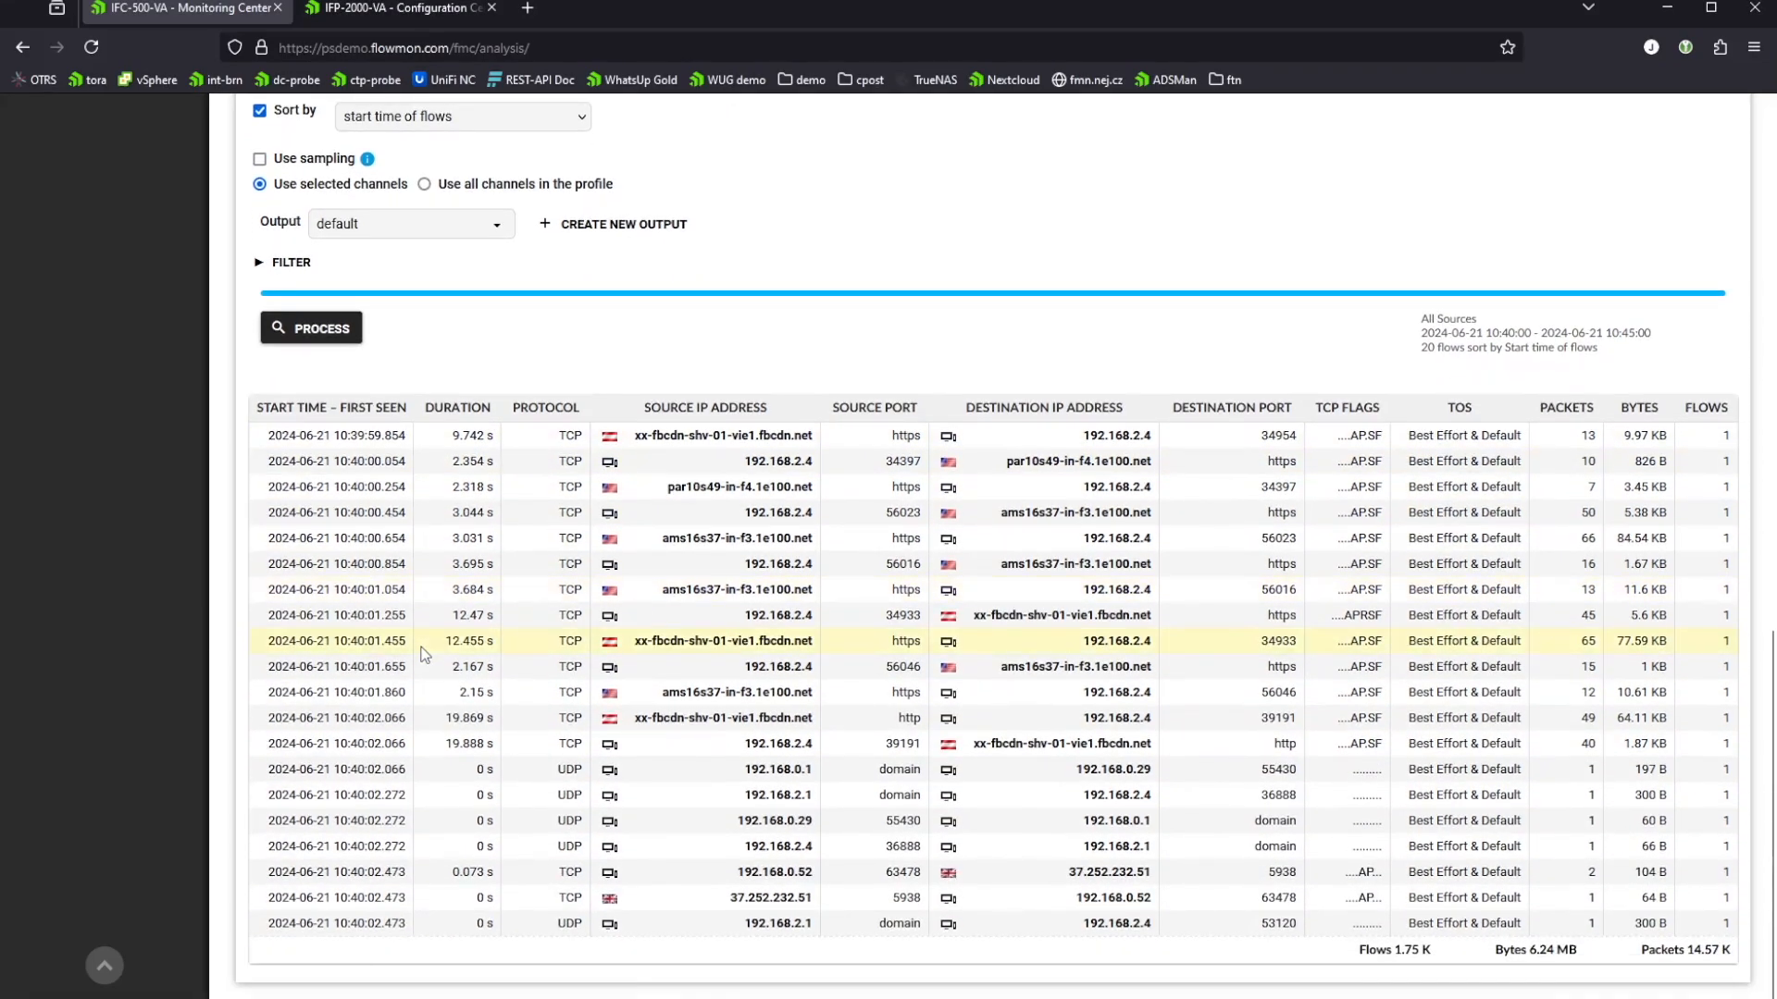
scroll(425, 652, up, 2)
scroll(421, 657, up, 1)
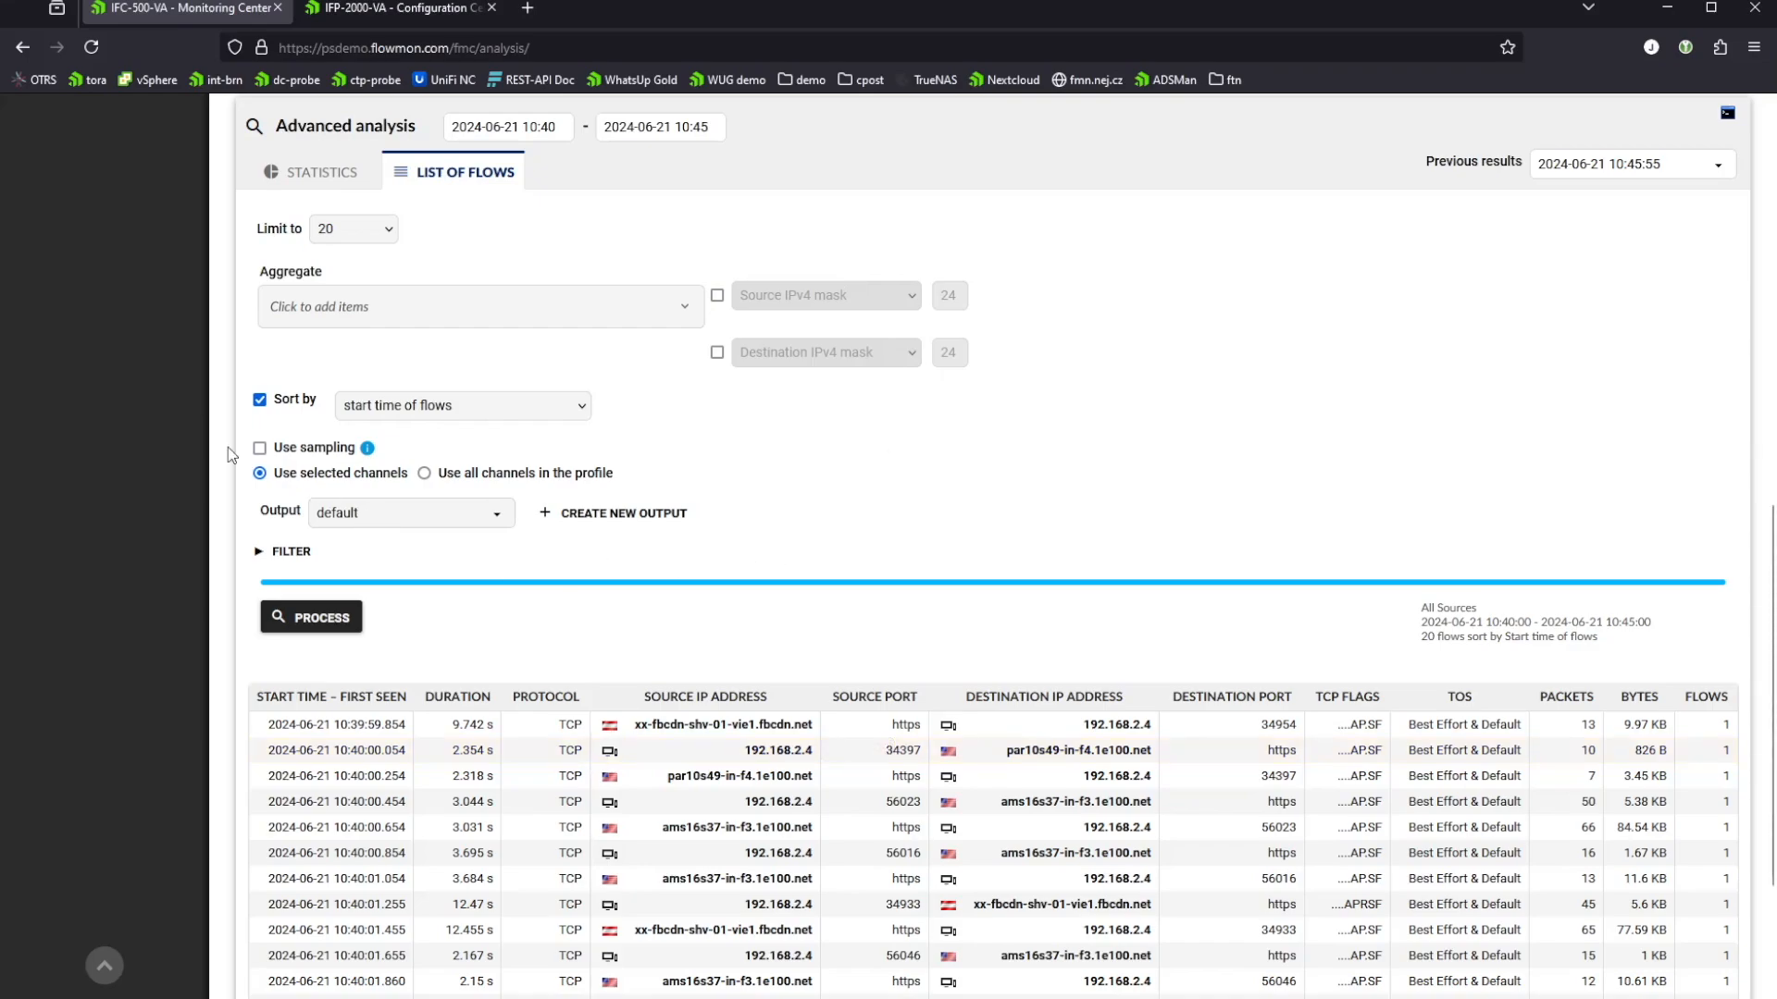
click(265, 553)
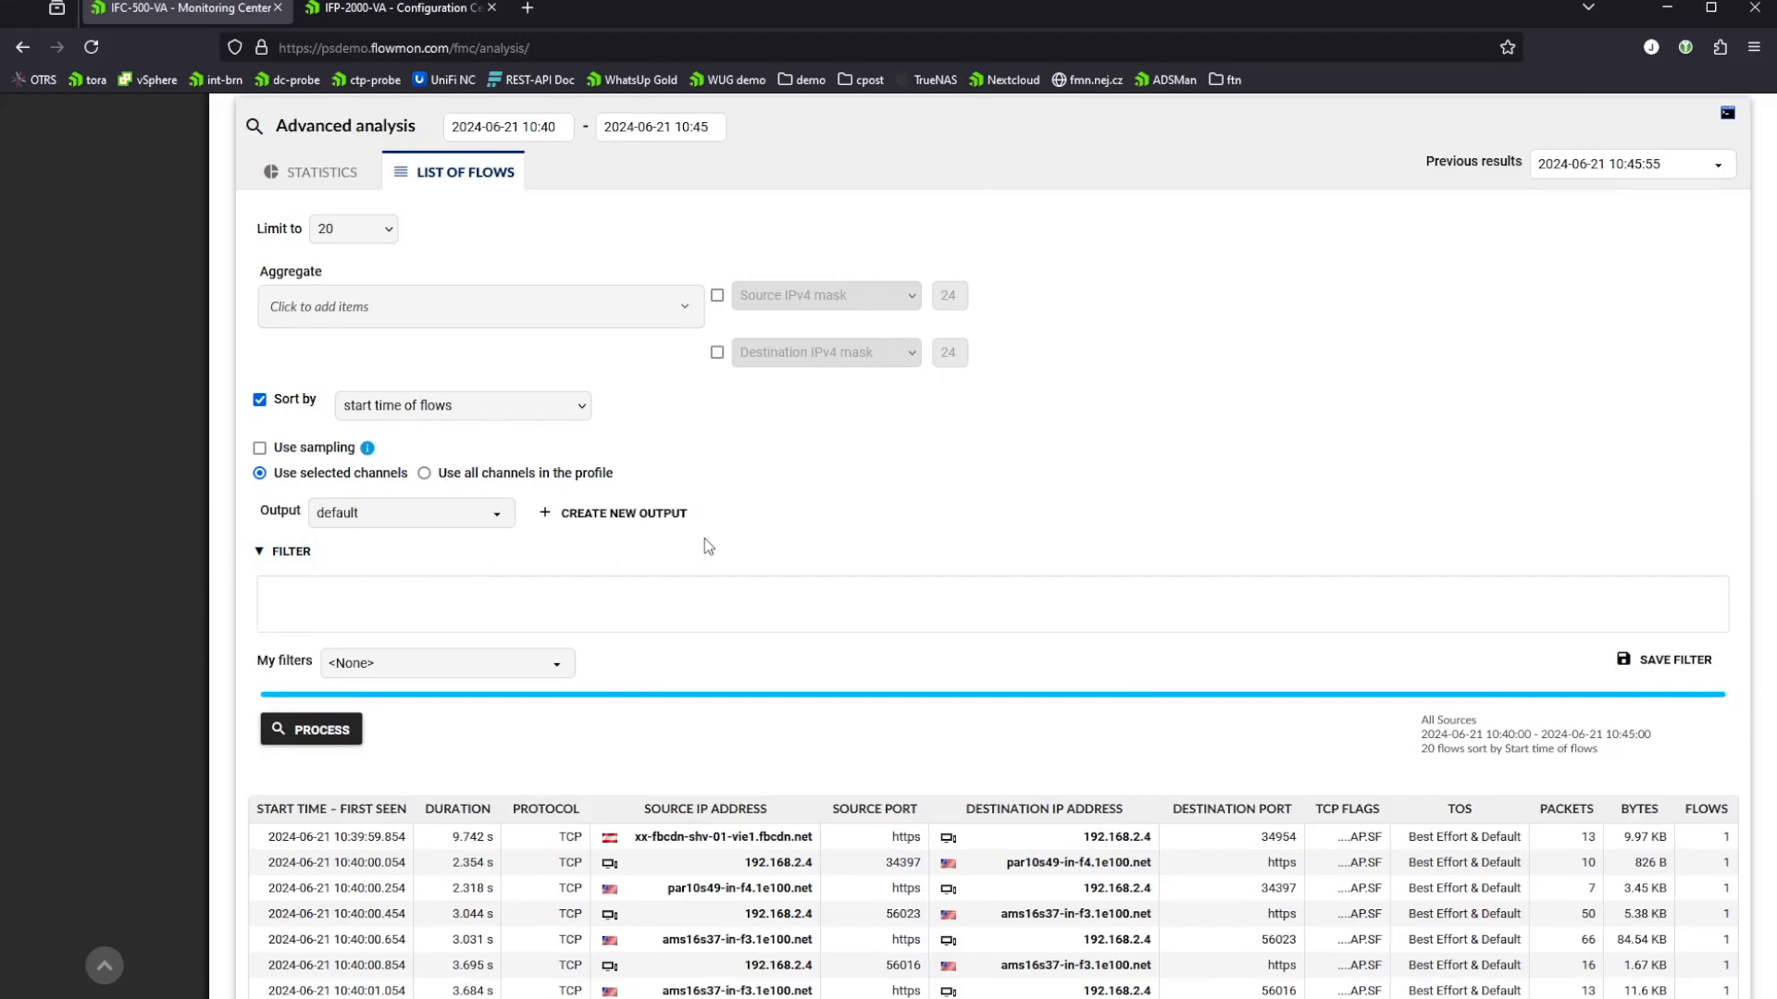
text(proto udp and port 53)
click(306, 729)
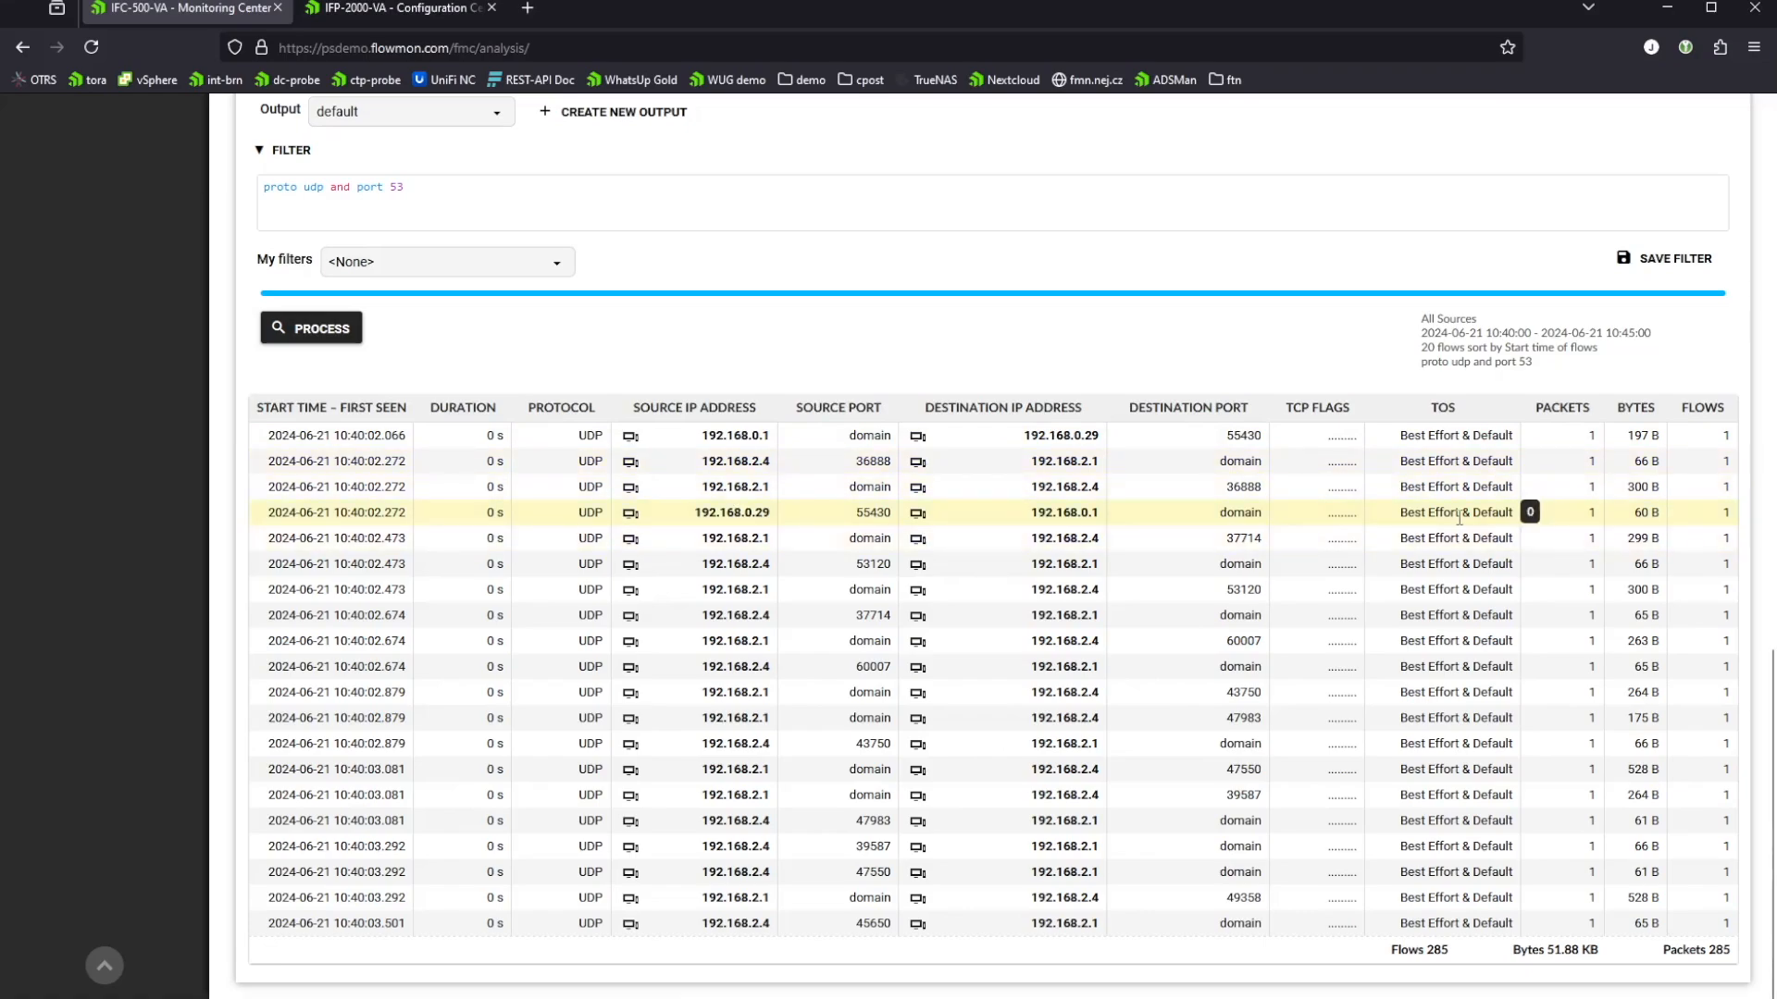
Step: Set the flow list output to dns and process the query again
scroll(905, 437, up, 3)
click(491, 400)
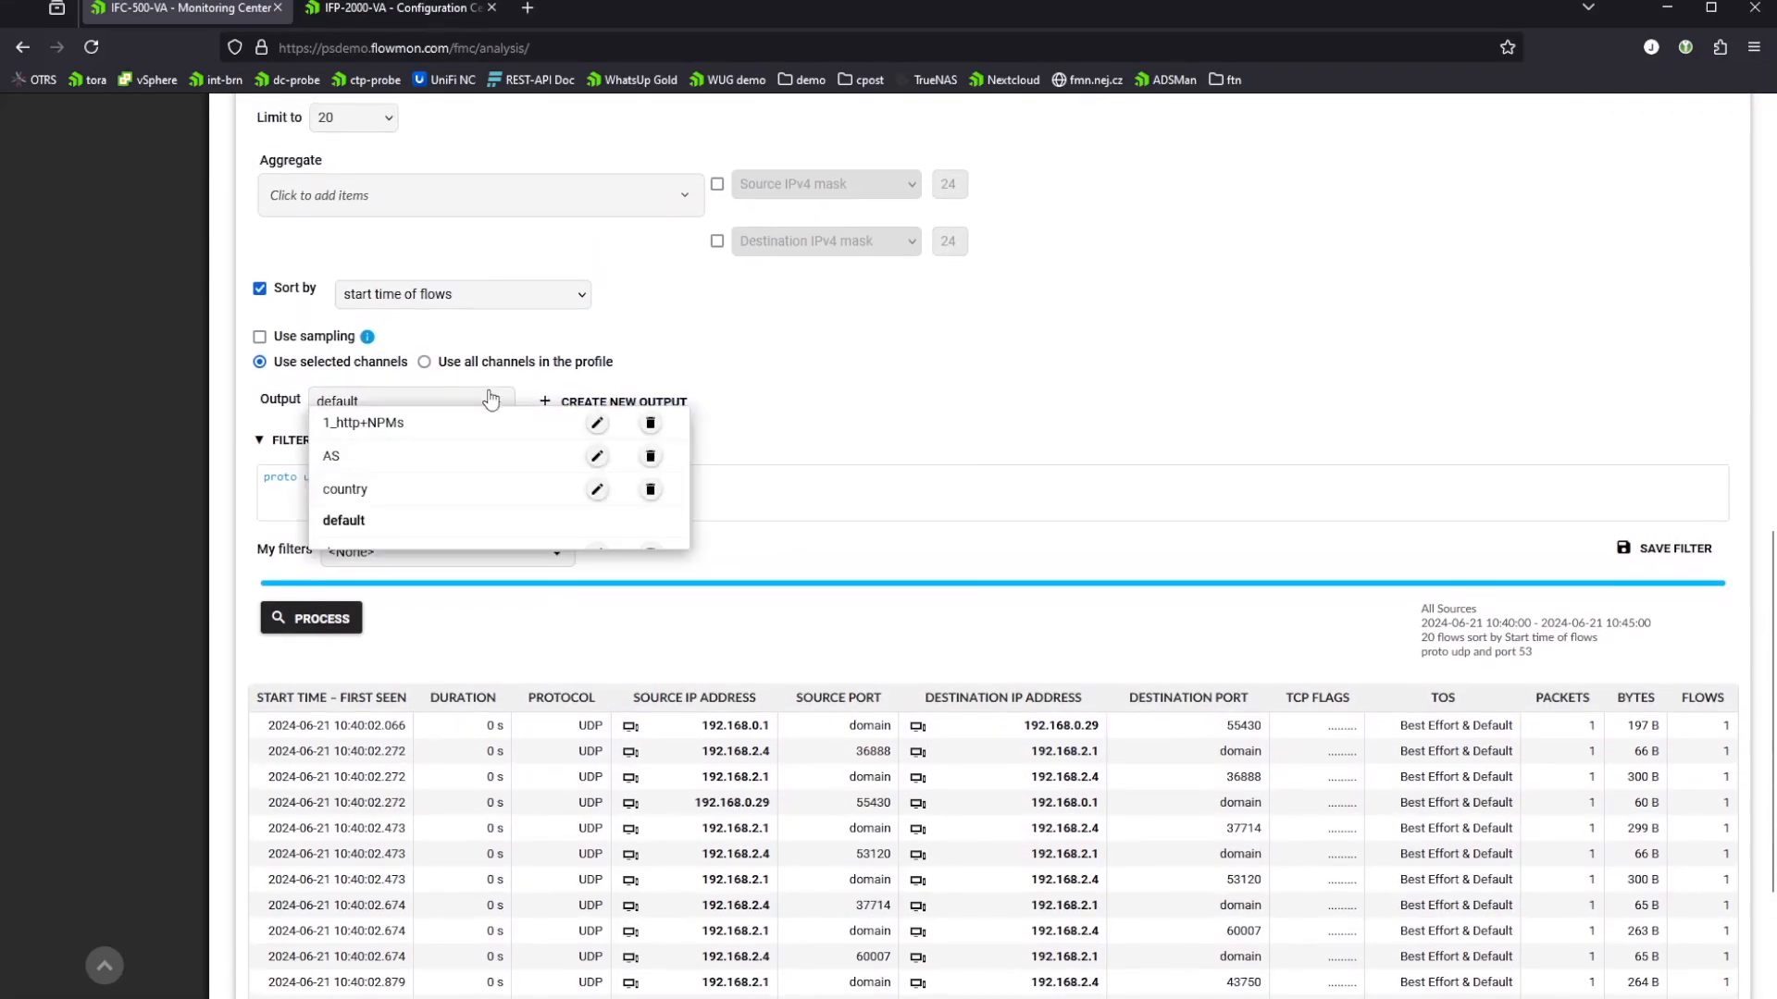
scroll(480, 452, down, 3)
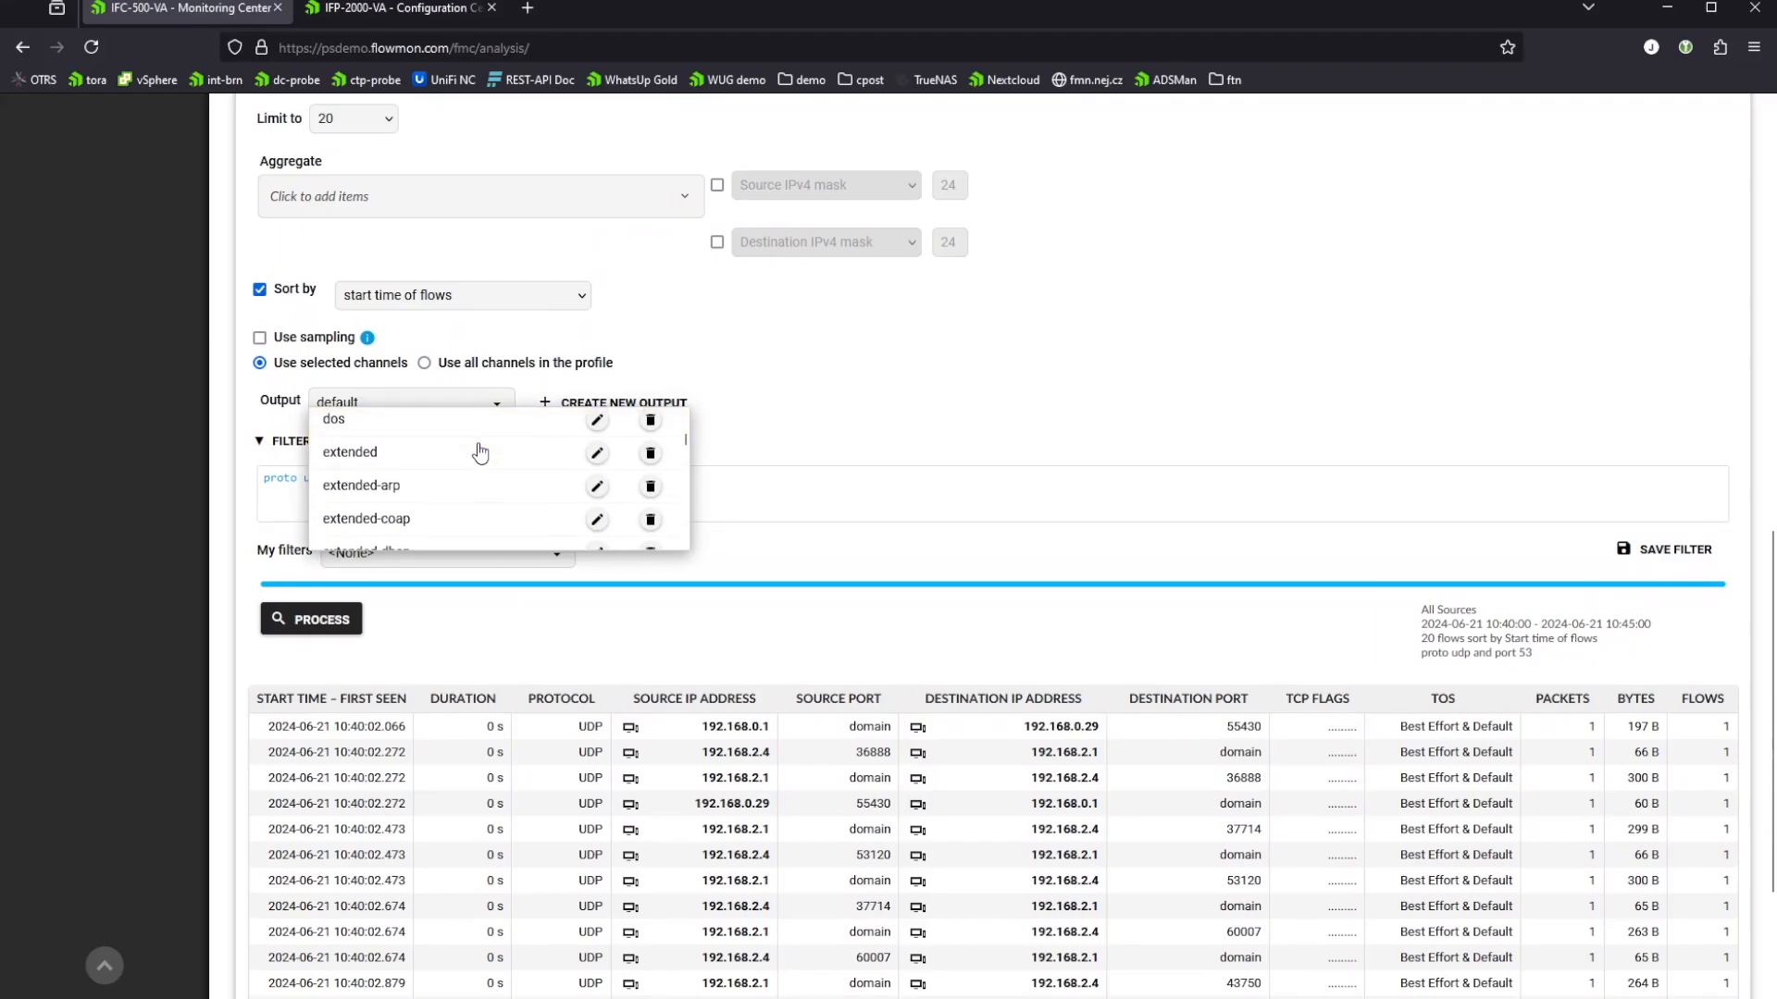
scroll(397, 468, up, 2)
click(337, 444)
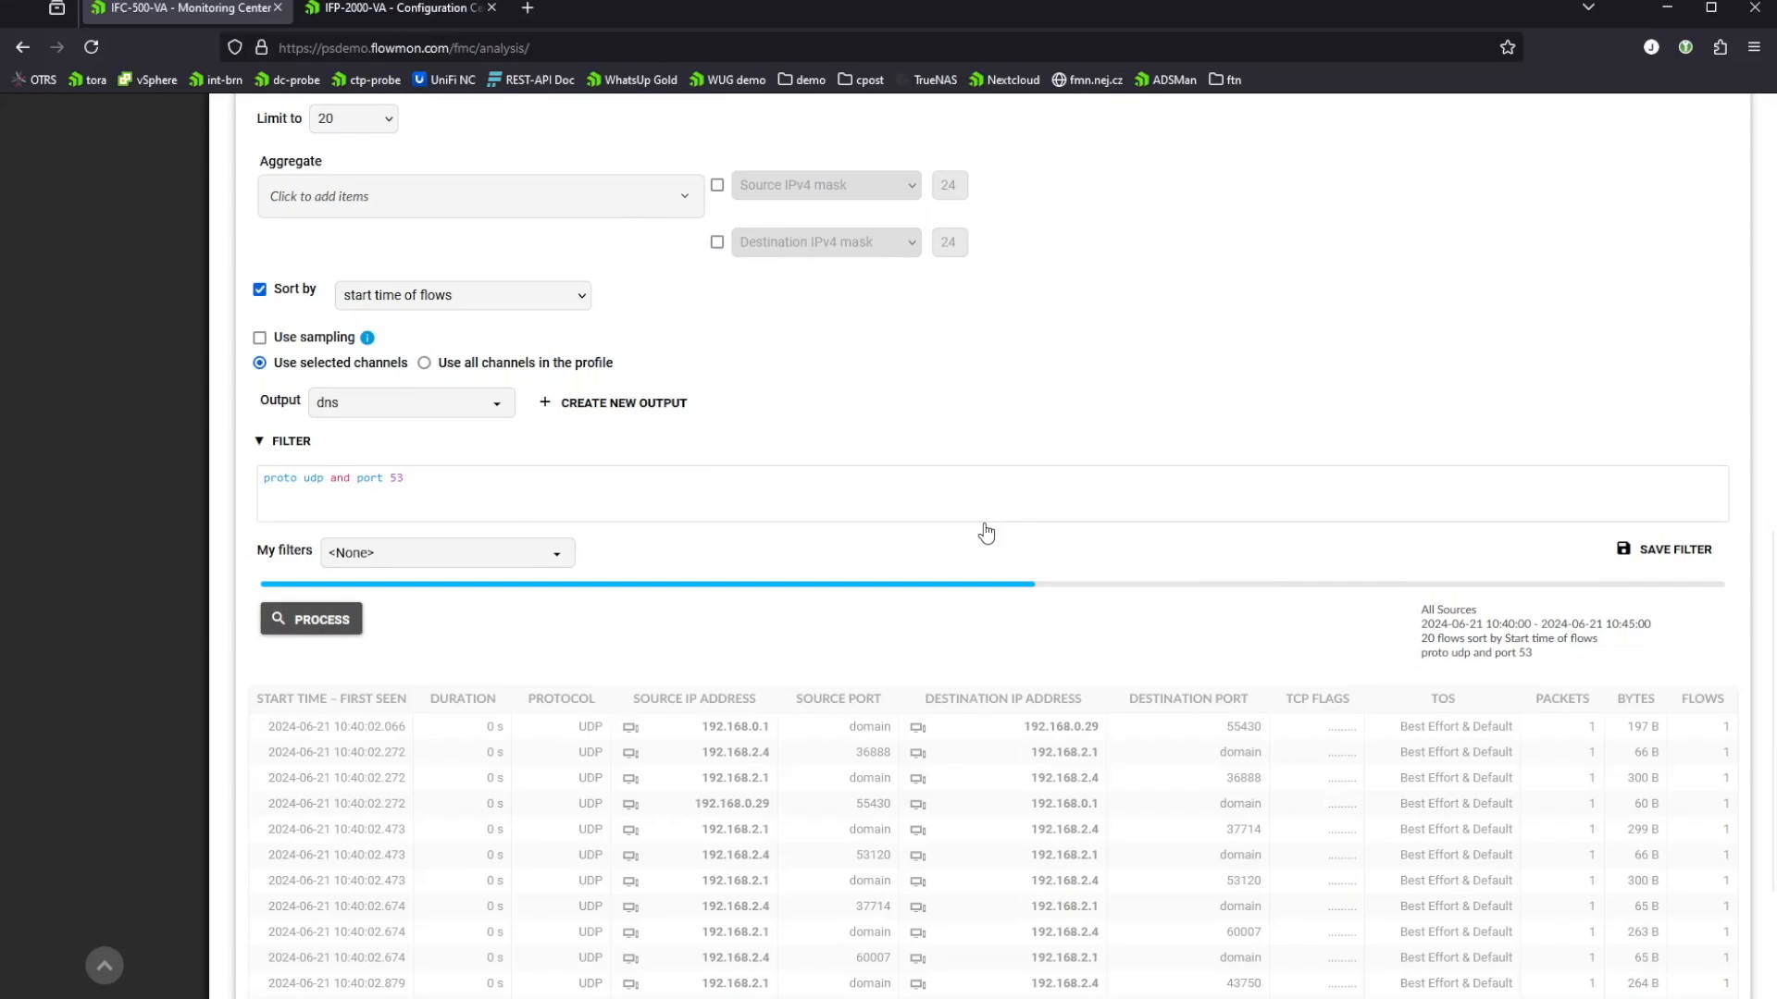
Step: Examine the DNS columns across the whole flow table, including question names, response data and flags, and look through the available outputs
scroll(985, 533, down, 6)
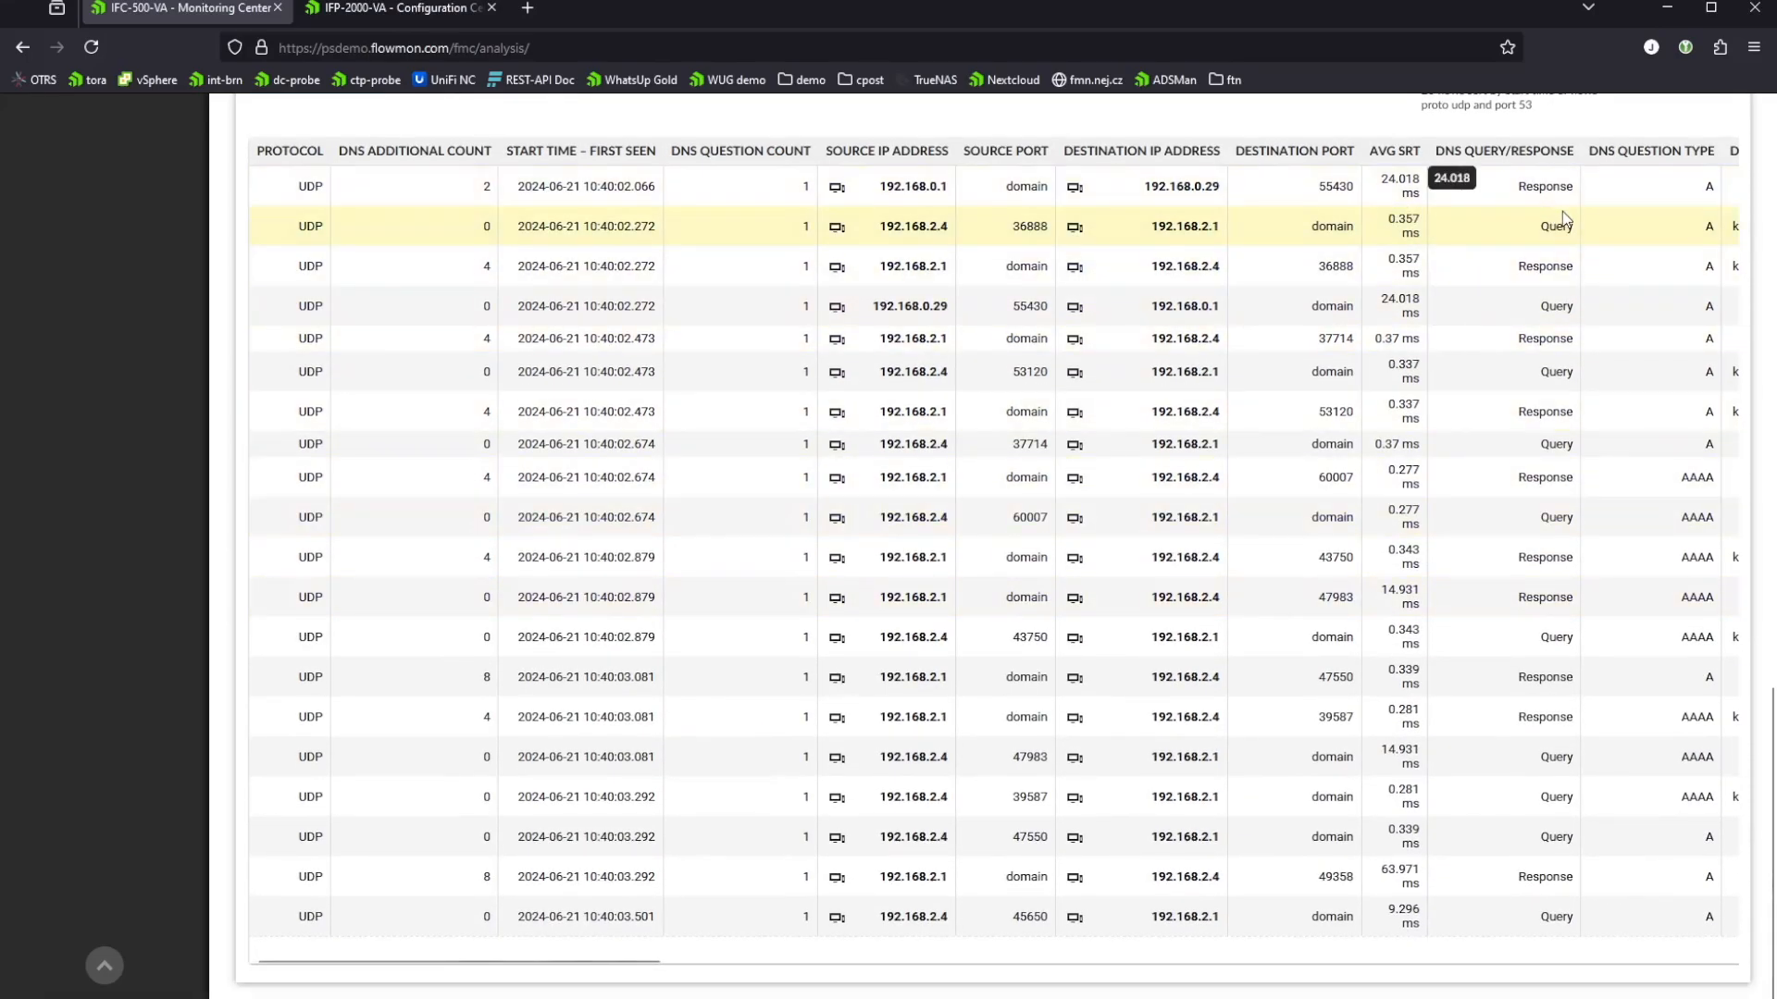
scroll(1543, 368, right, 5)
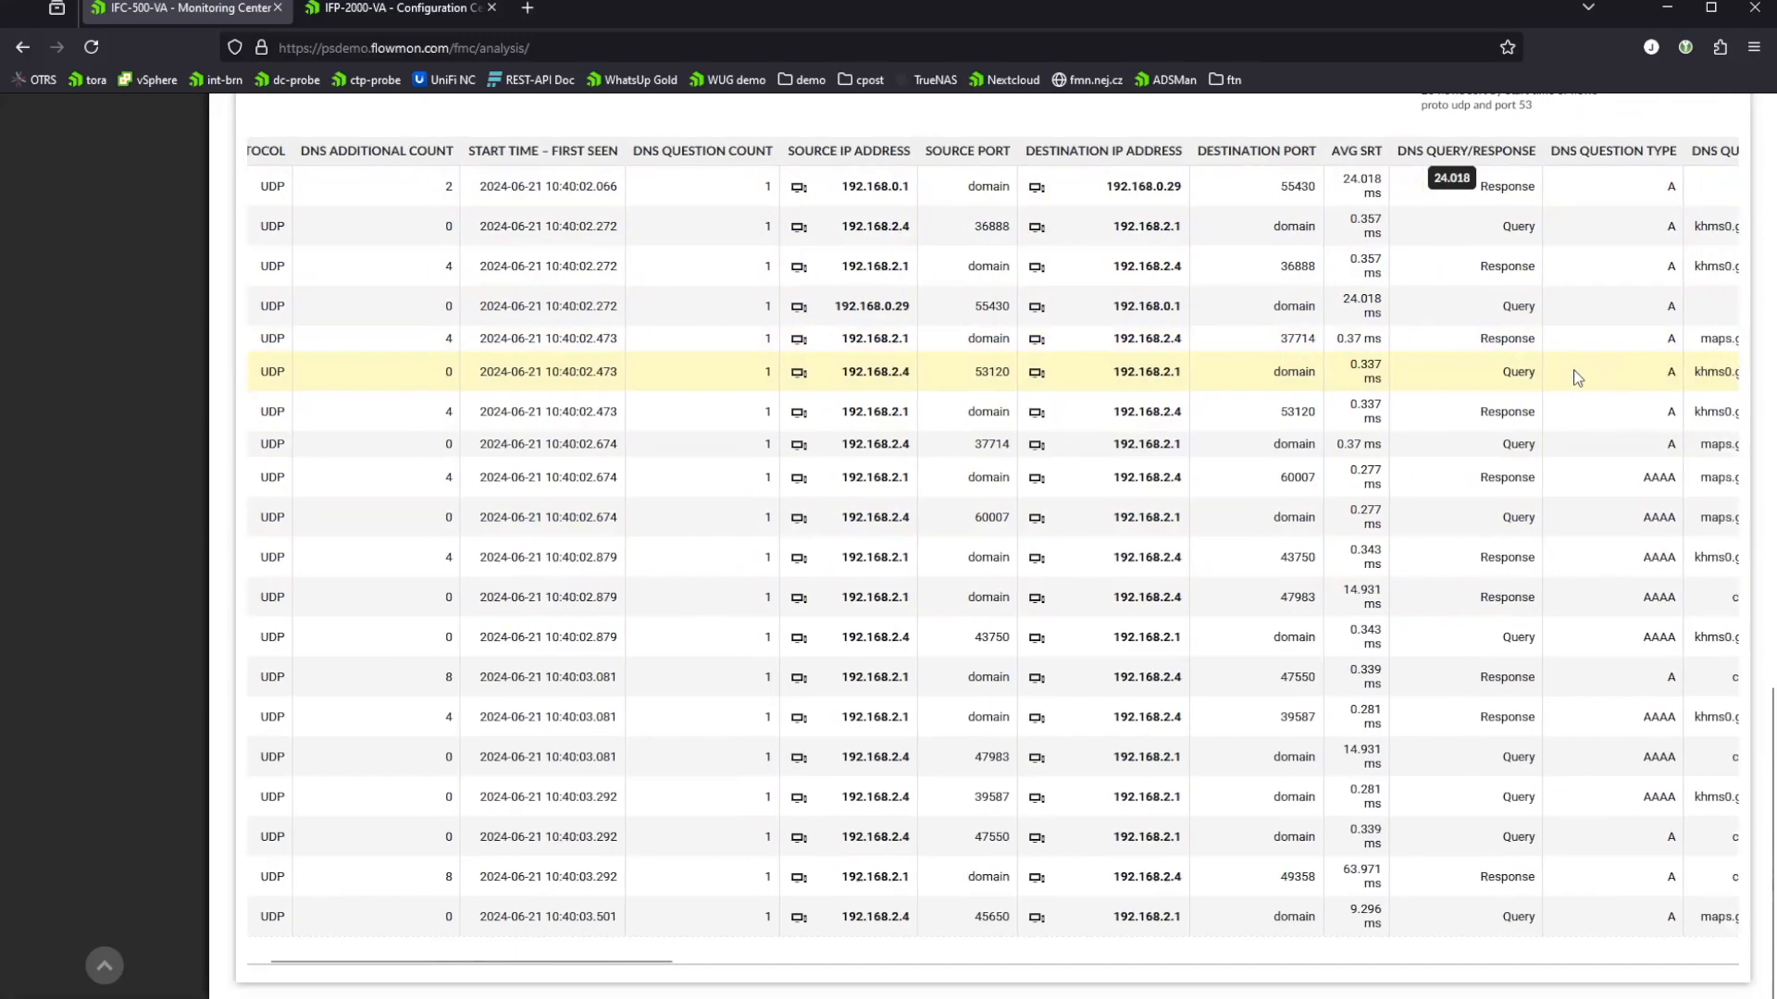
scroll(1576, 372, right, 5)
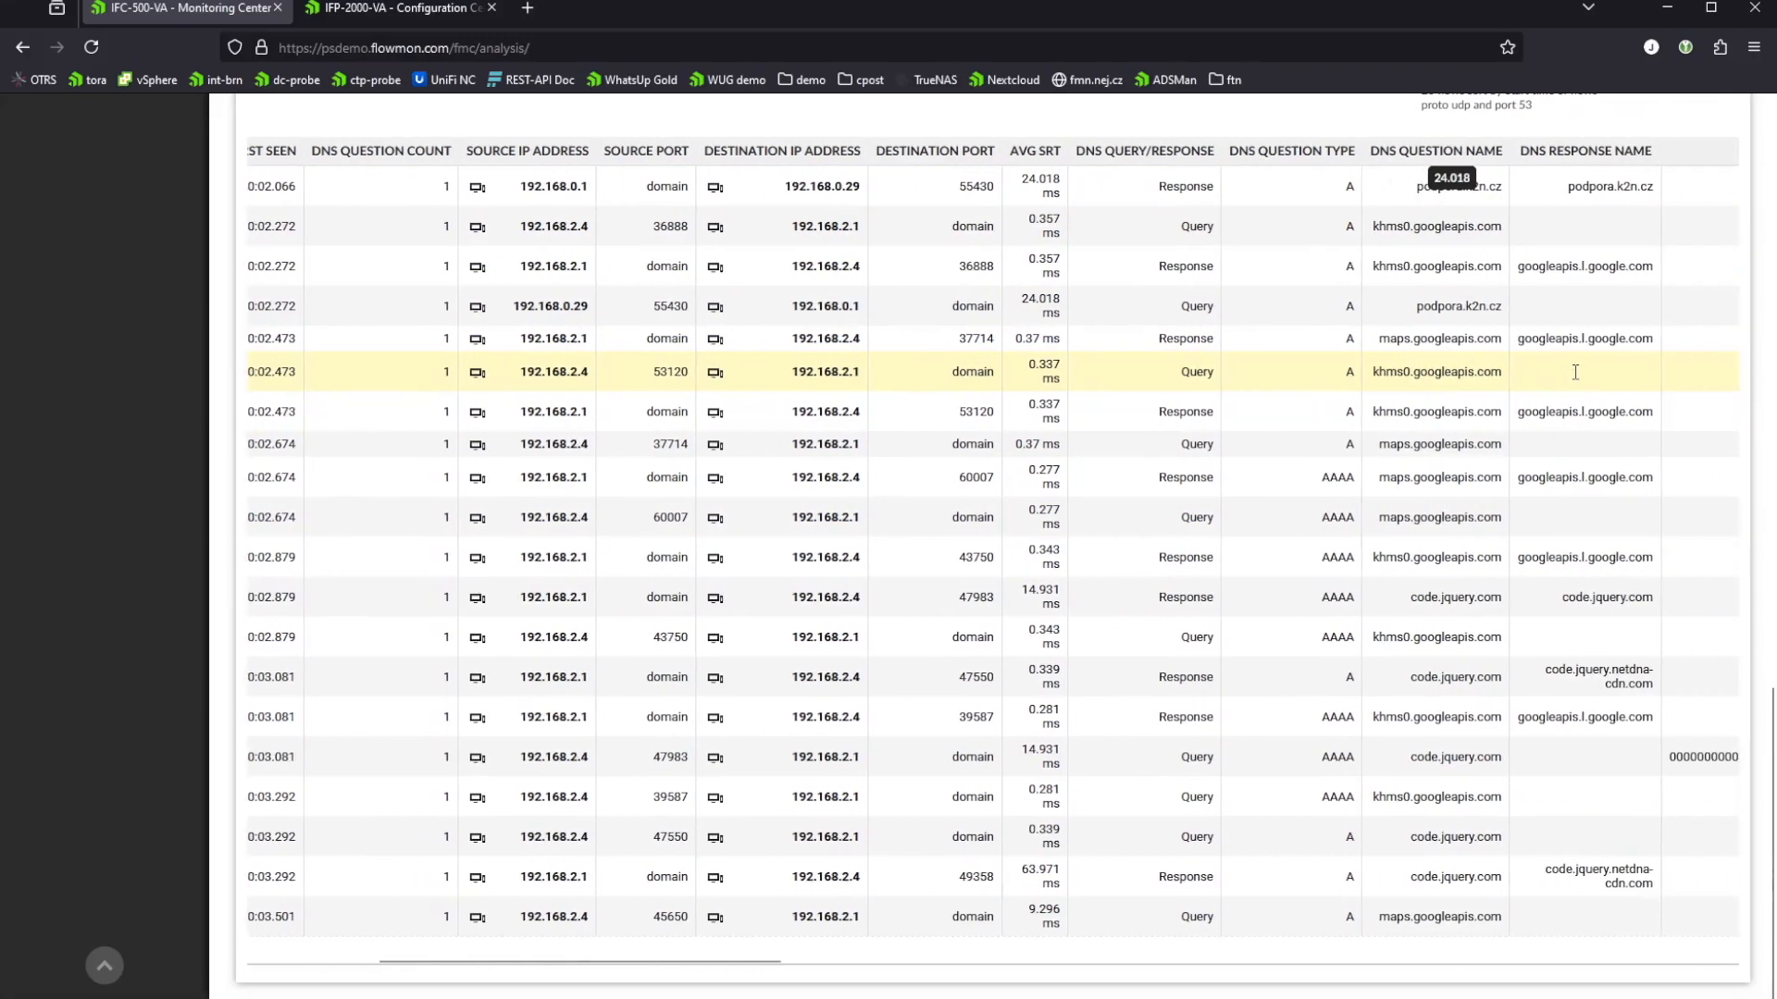
scroll(1576, 381, right, 5)
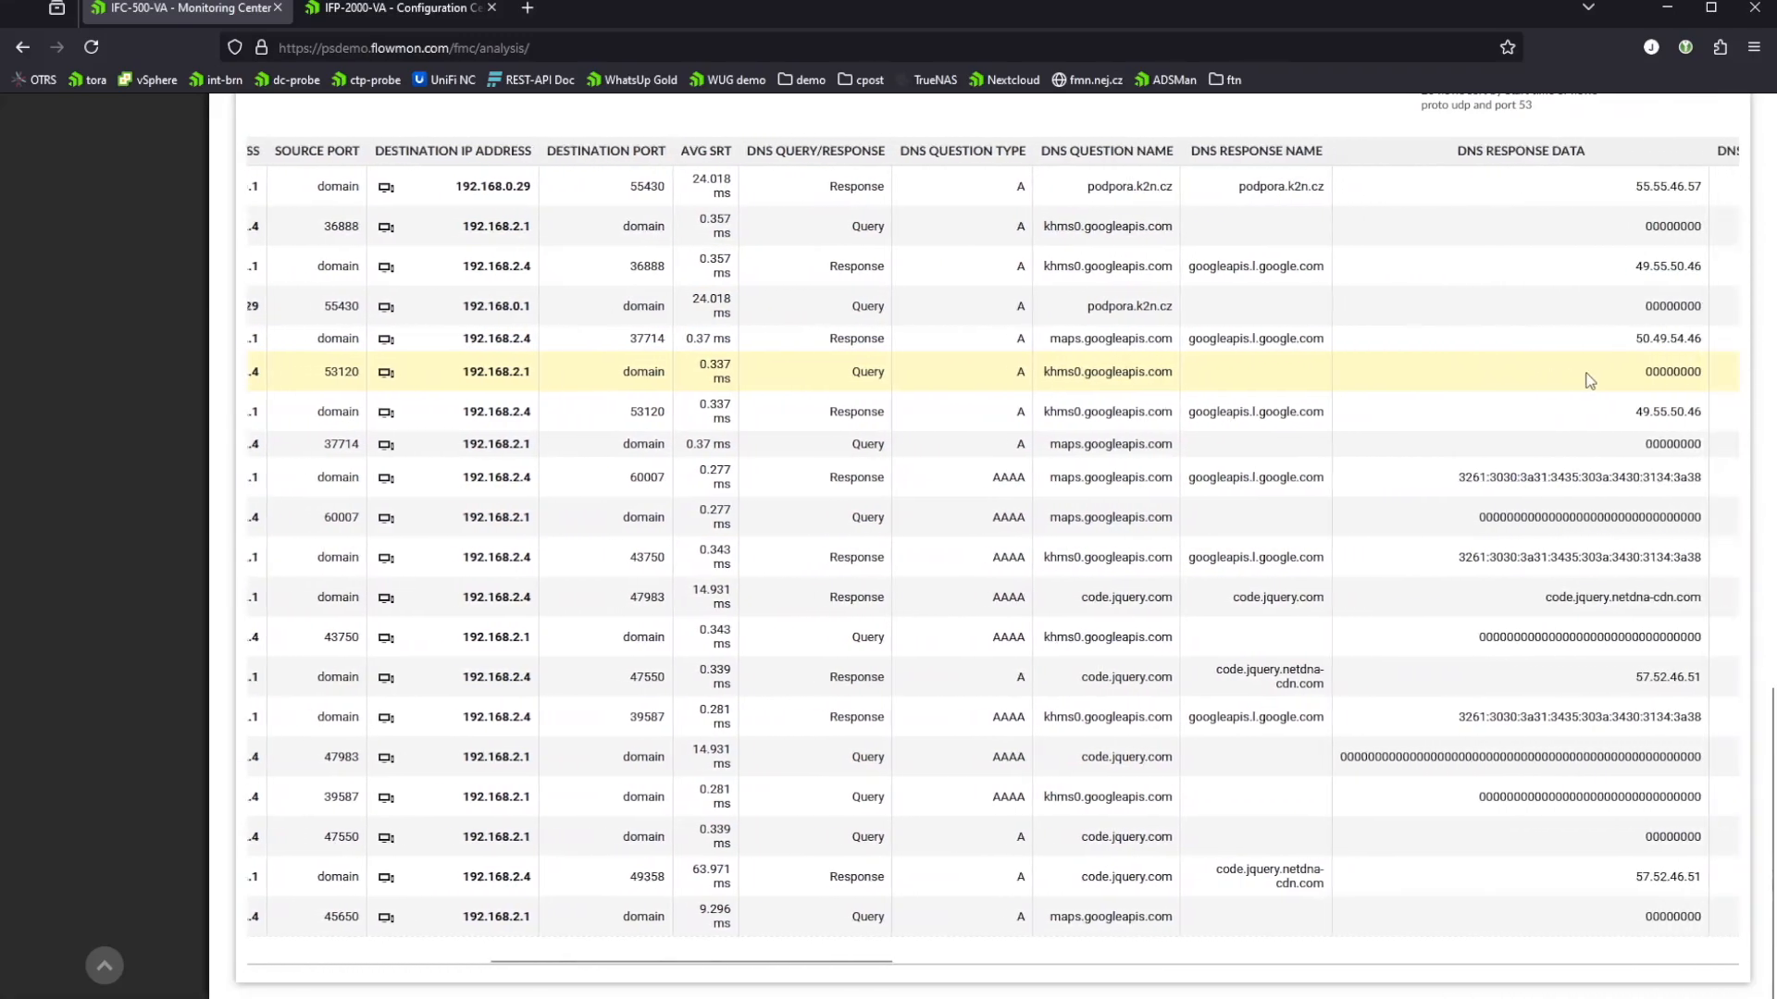
scroll(1603, 379, right, 5)
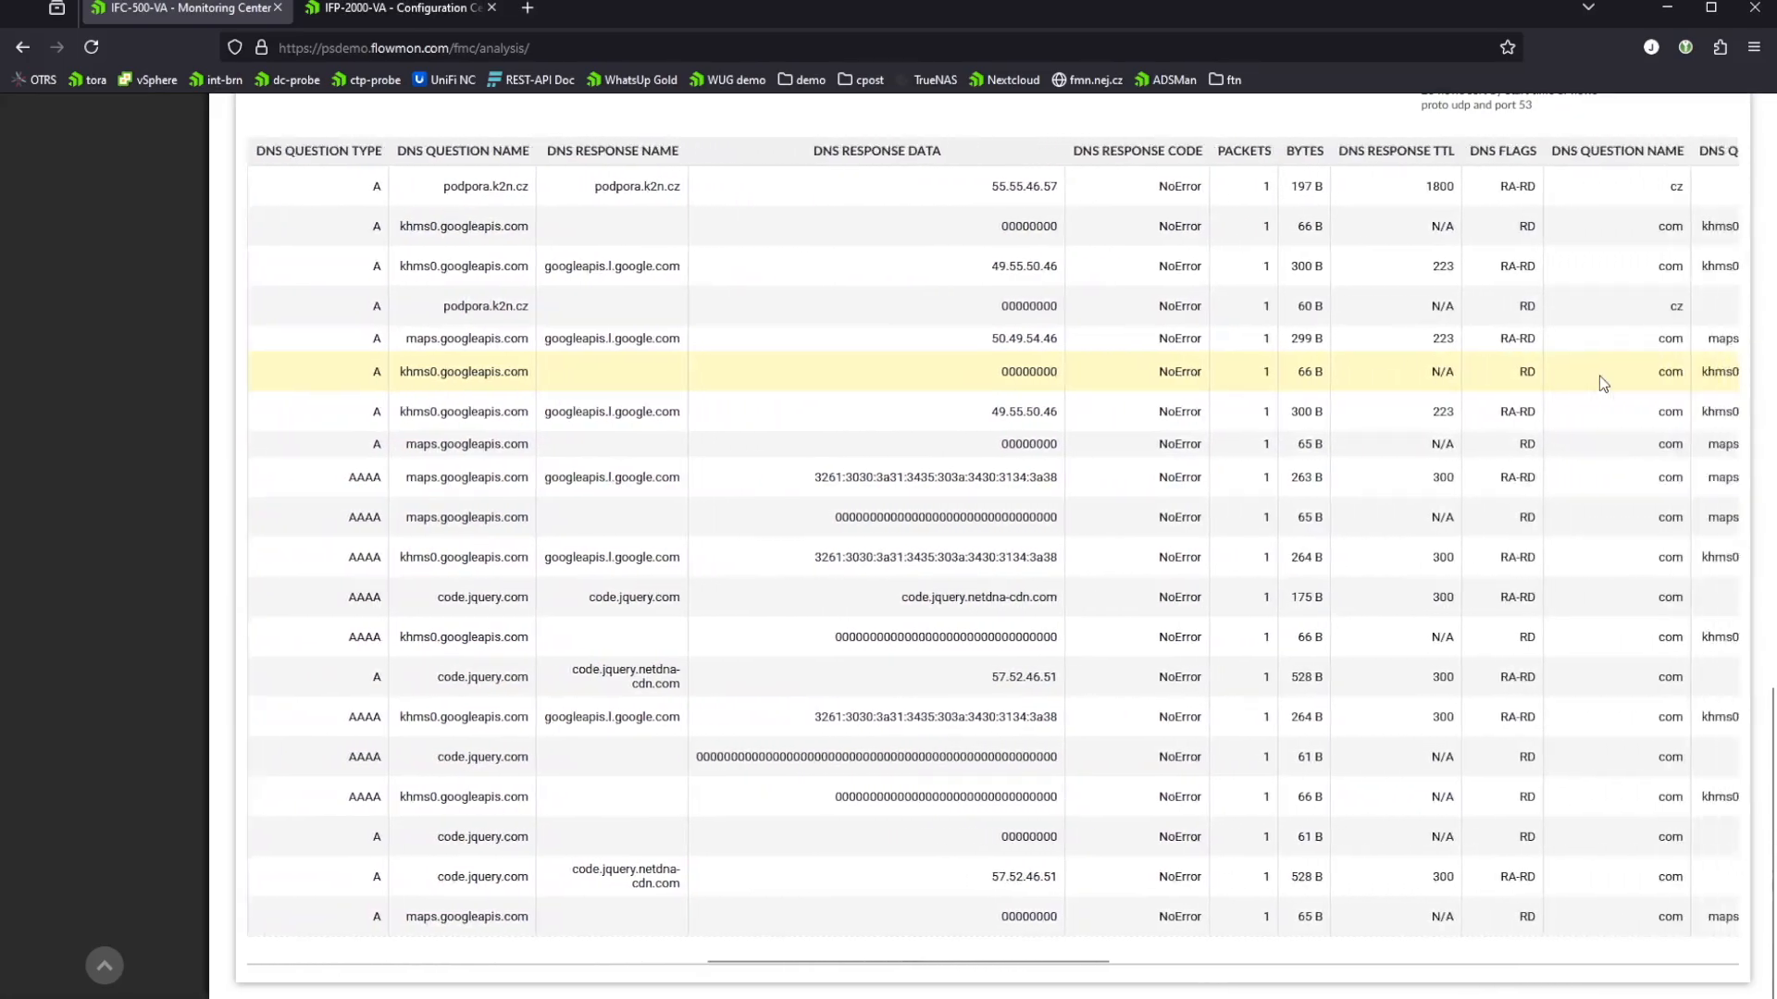
scroll(1602, 389, right, 5)
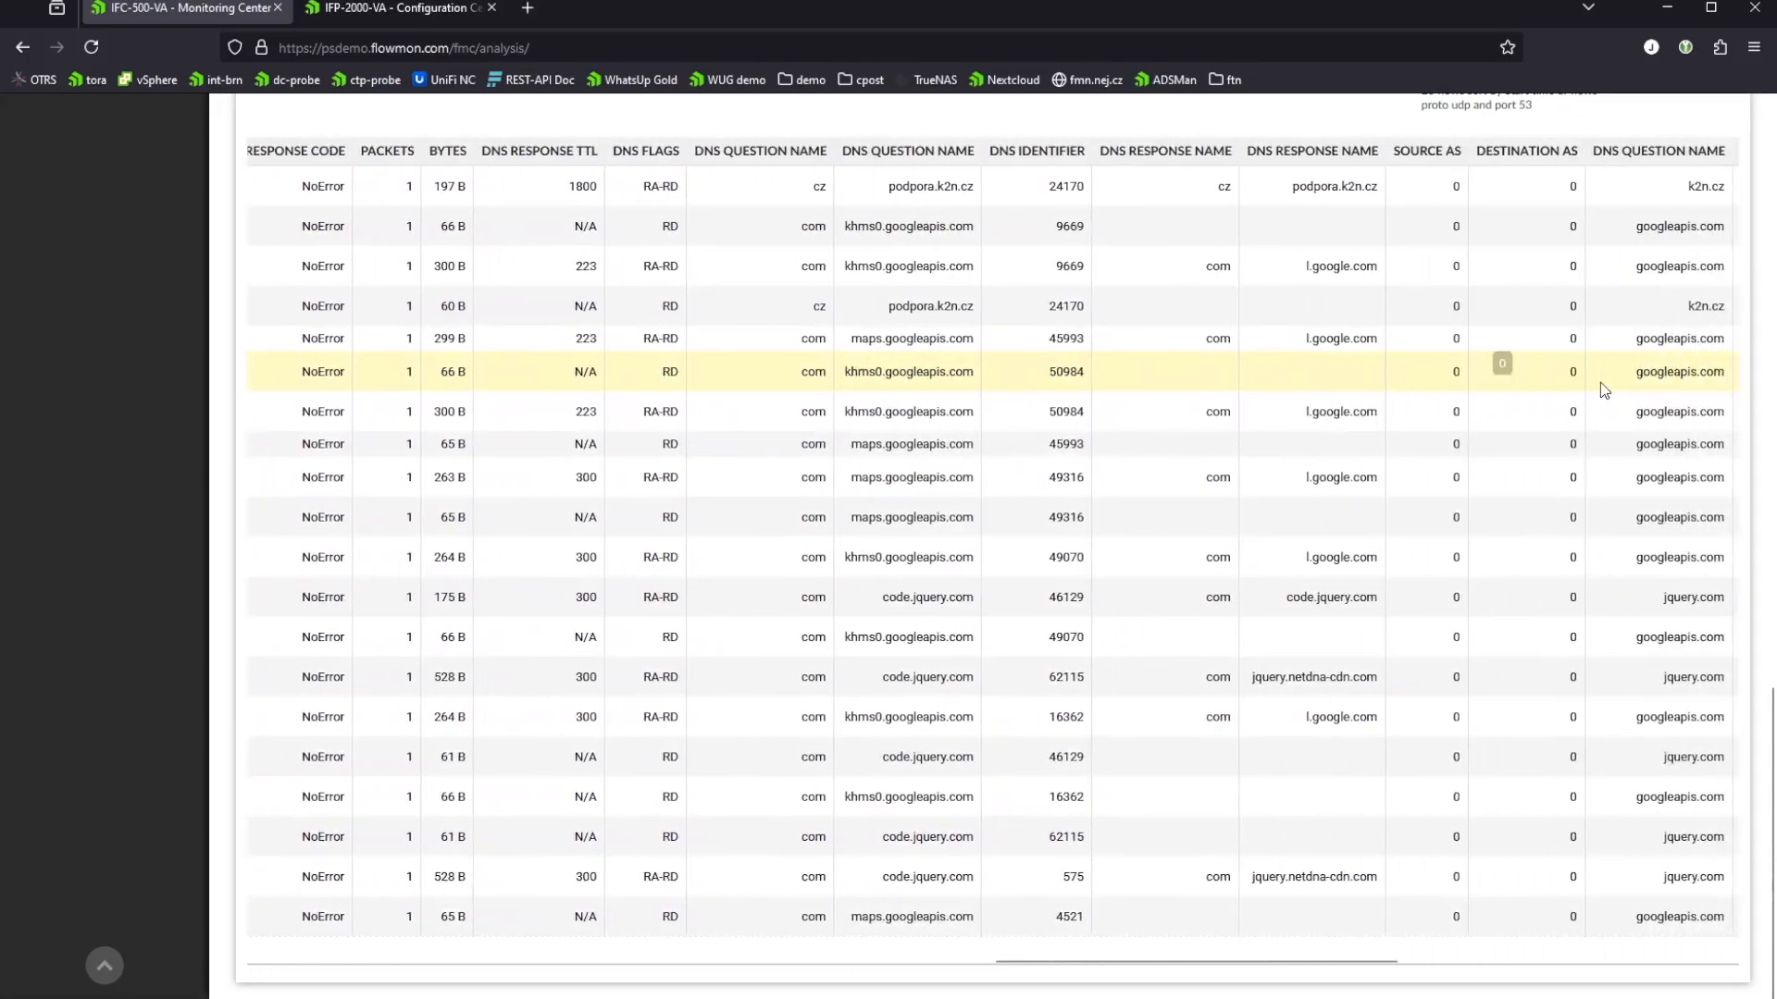
scroll(1261, 385, left, 15)
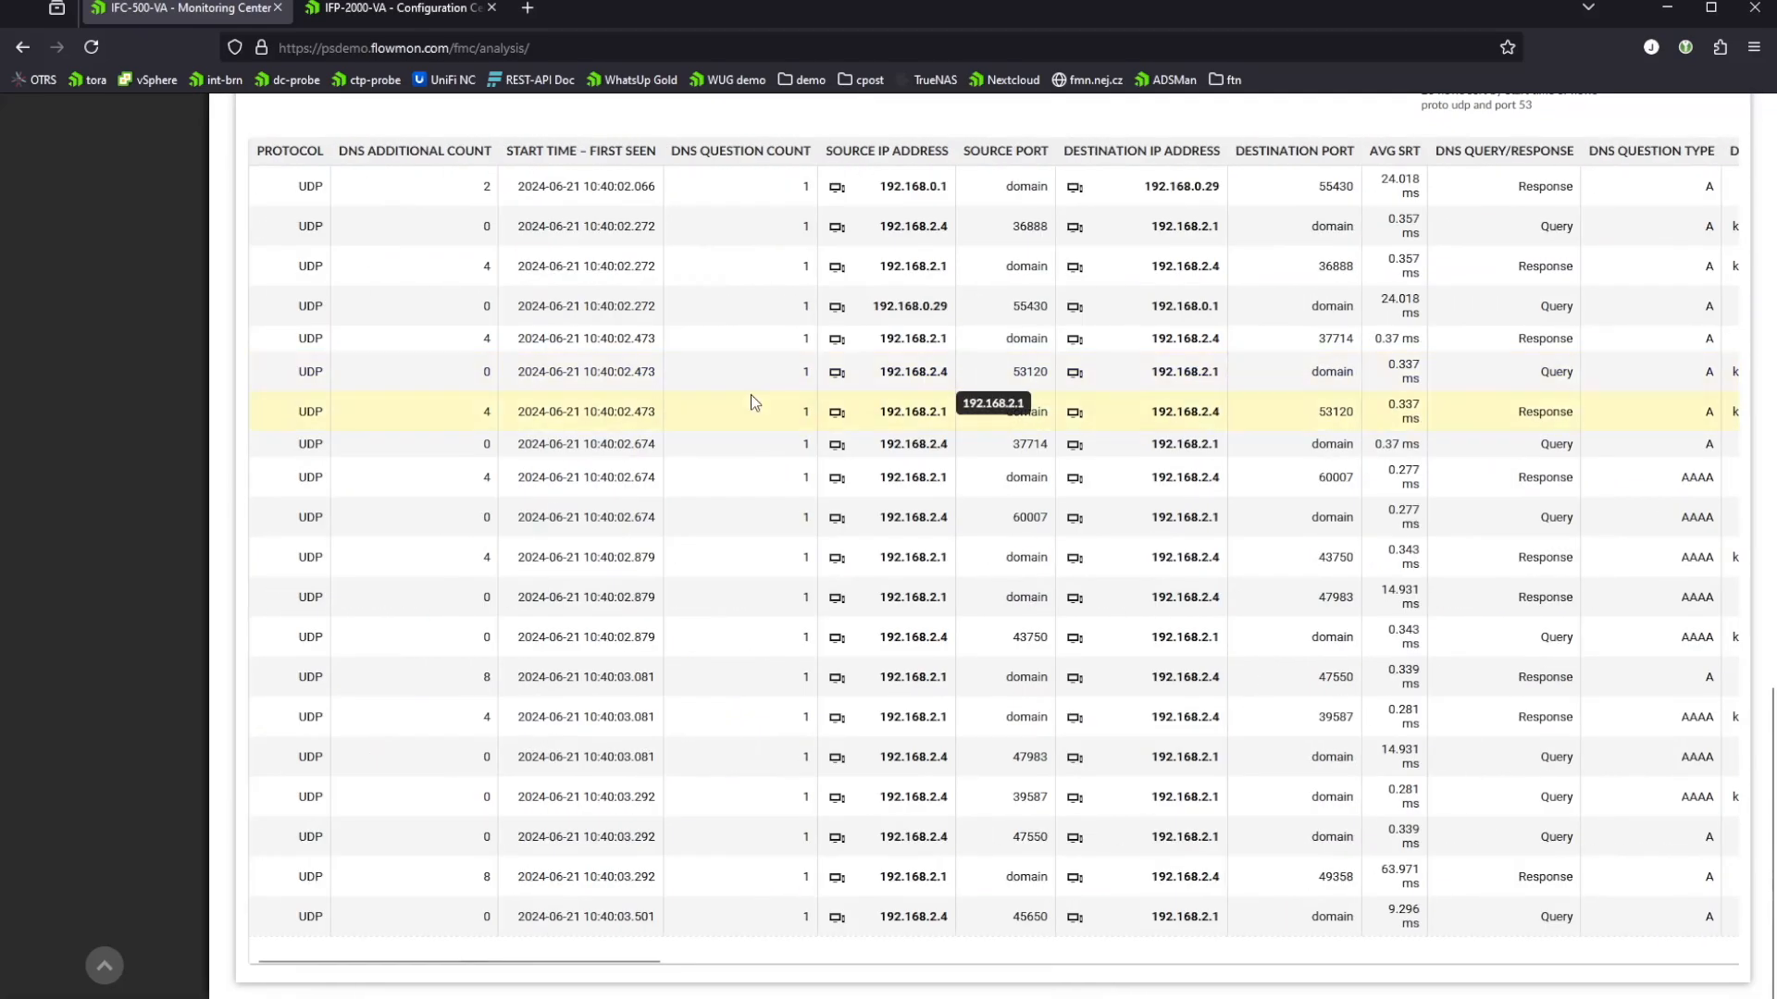
scroll(751, 395, up, 5)
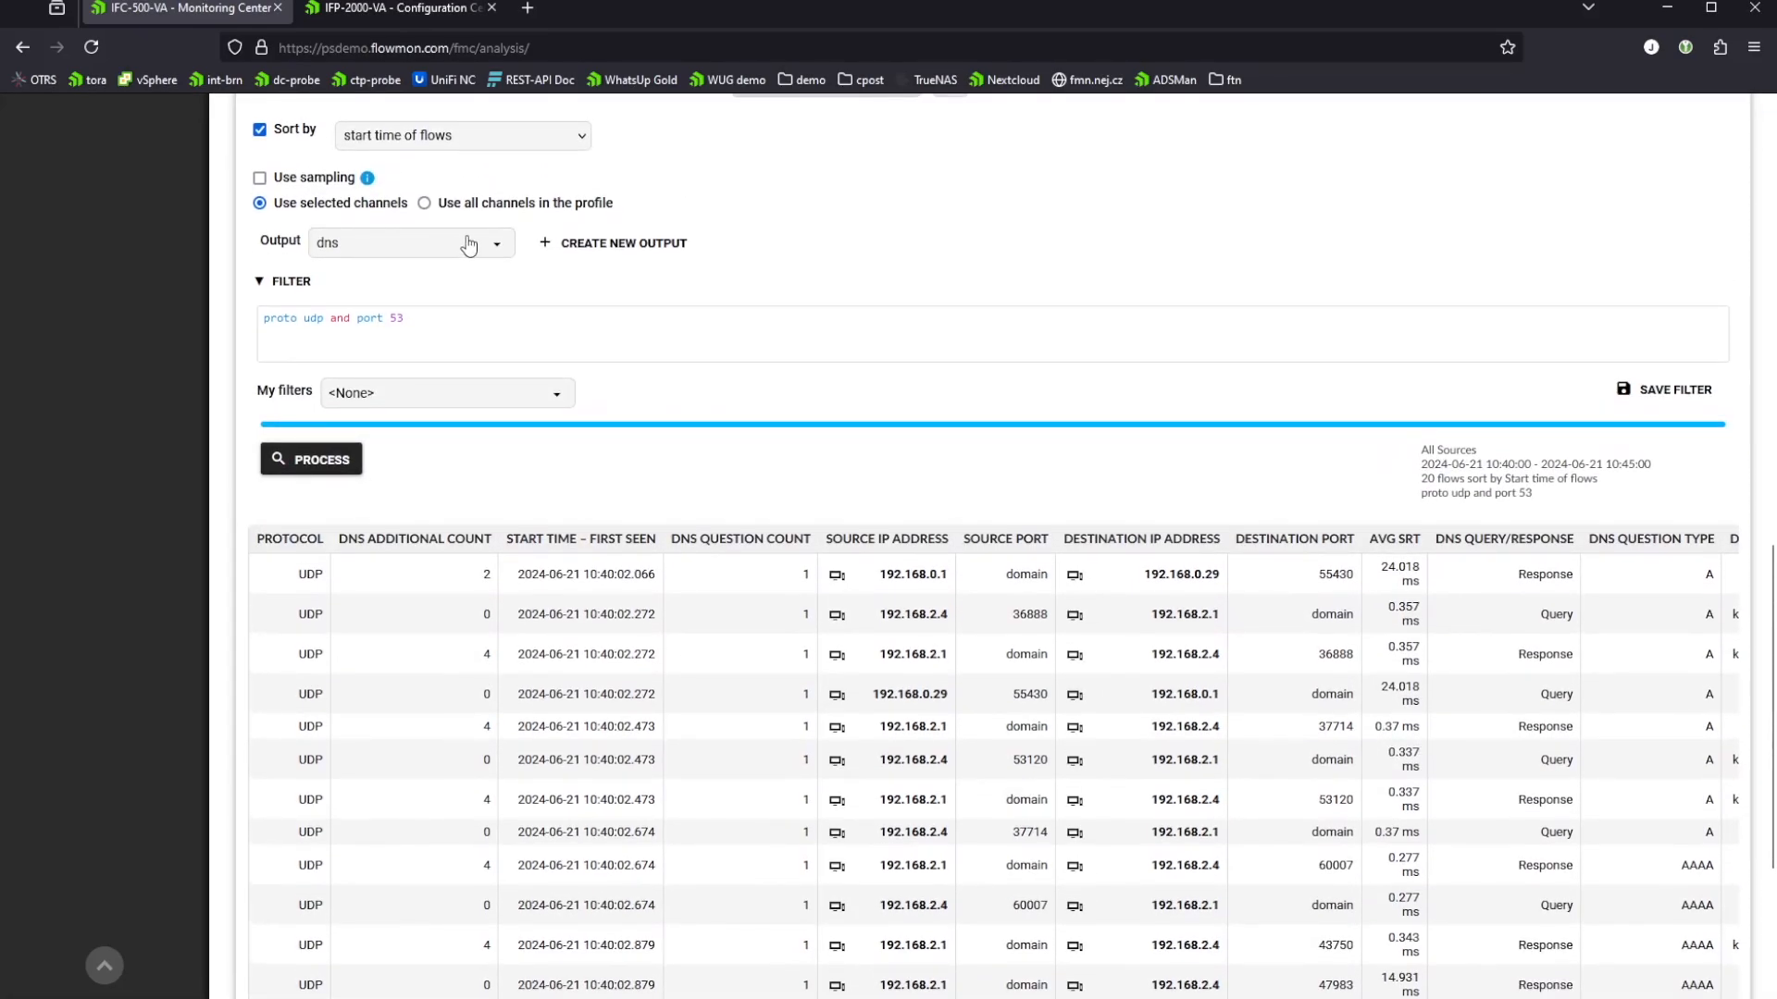
click(470, 244)
scroll(463, 305, down, 3)
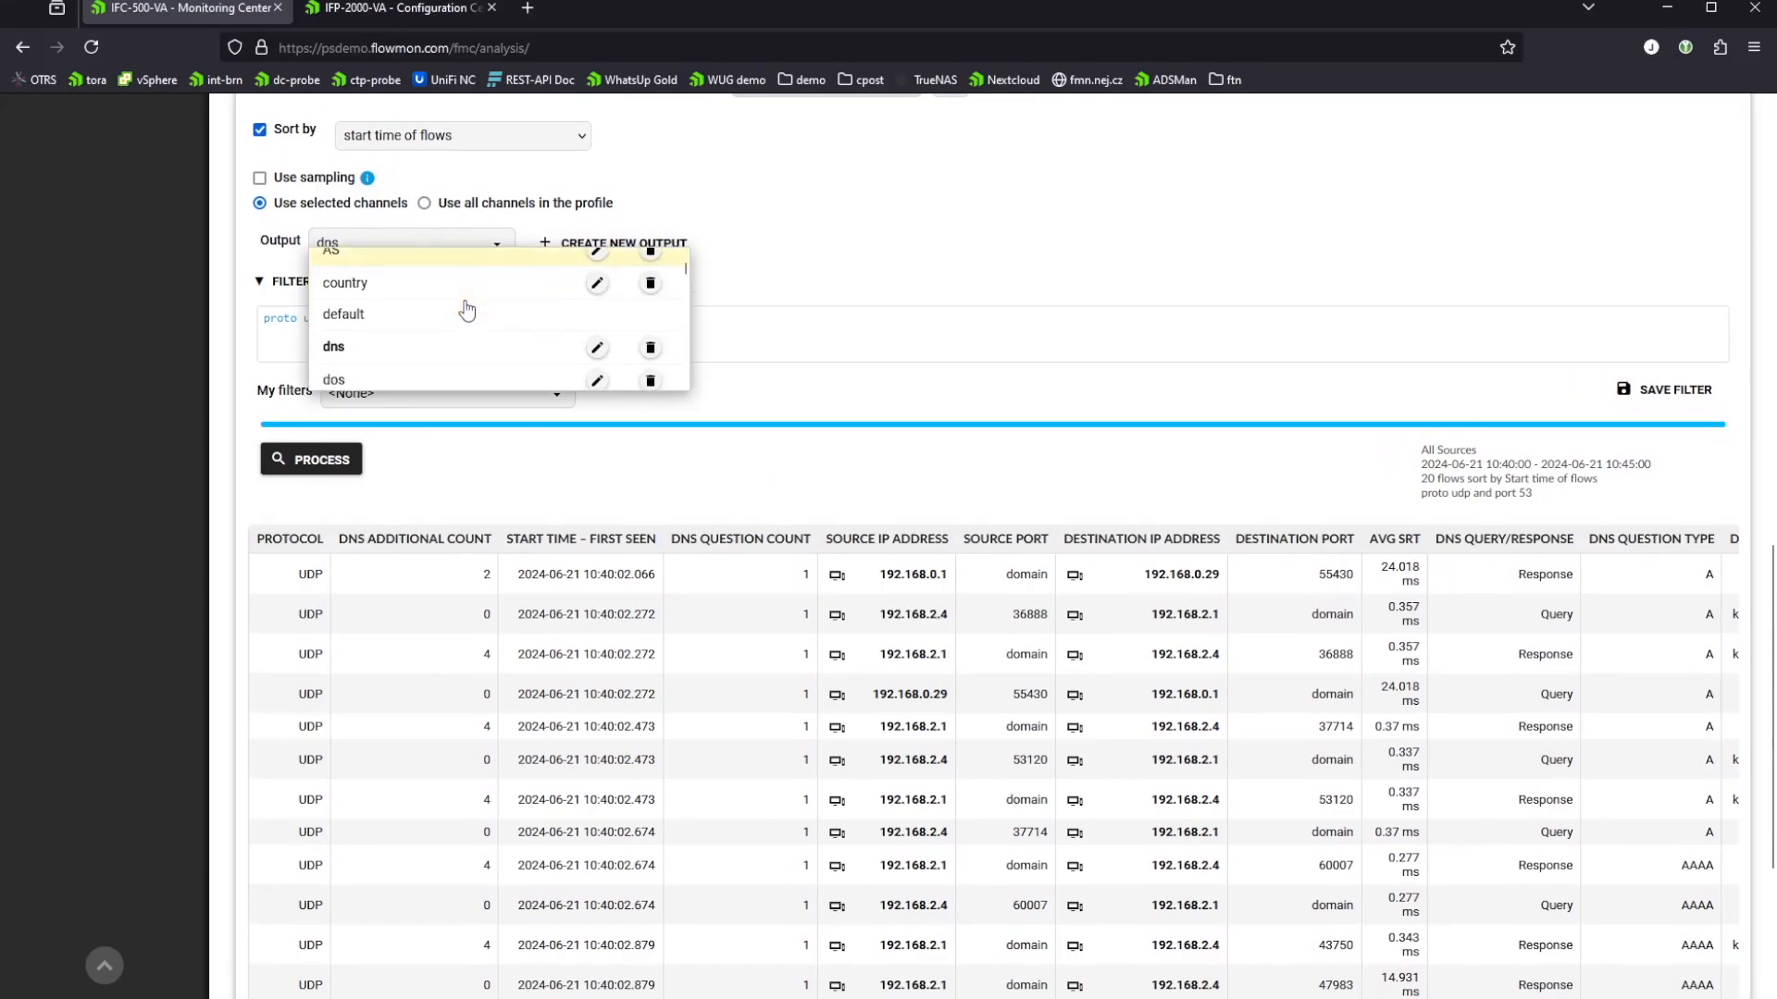
click(1015, 285)
Step: Clear the filter expression in the advanced analysis
scroll(1015, 282, up, 6)
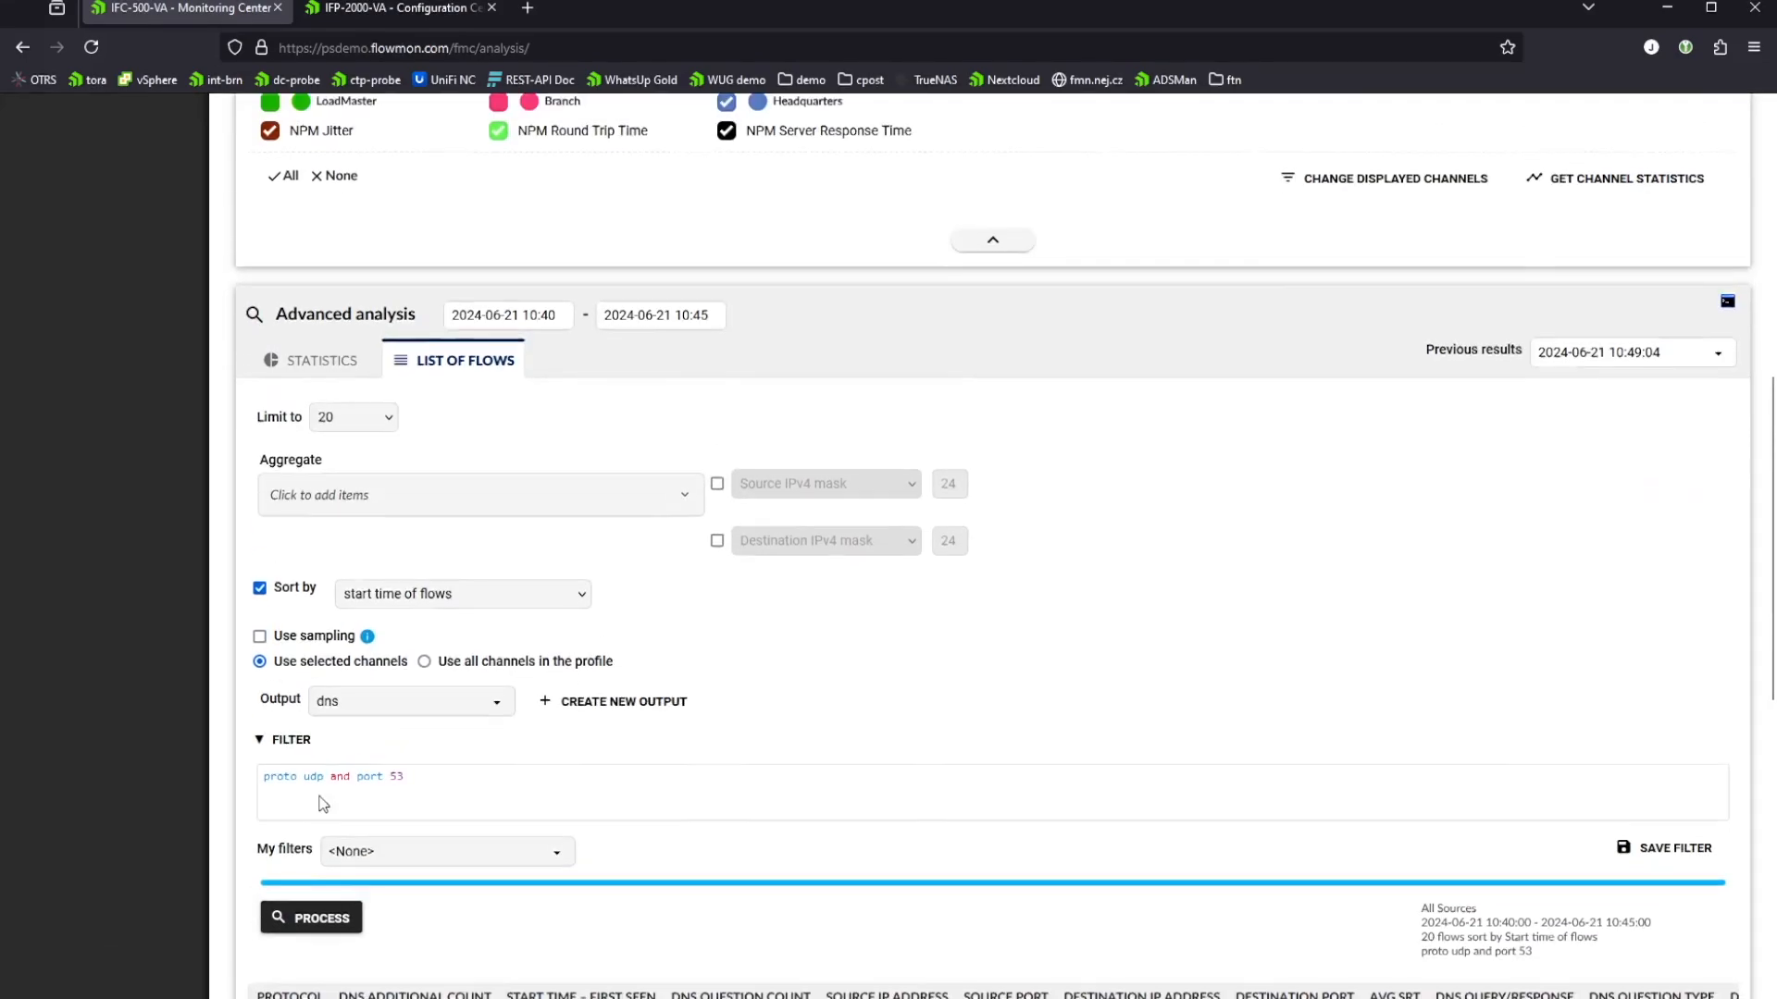
key(ctrl+a)
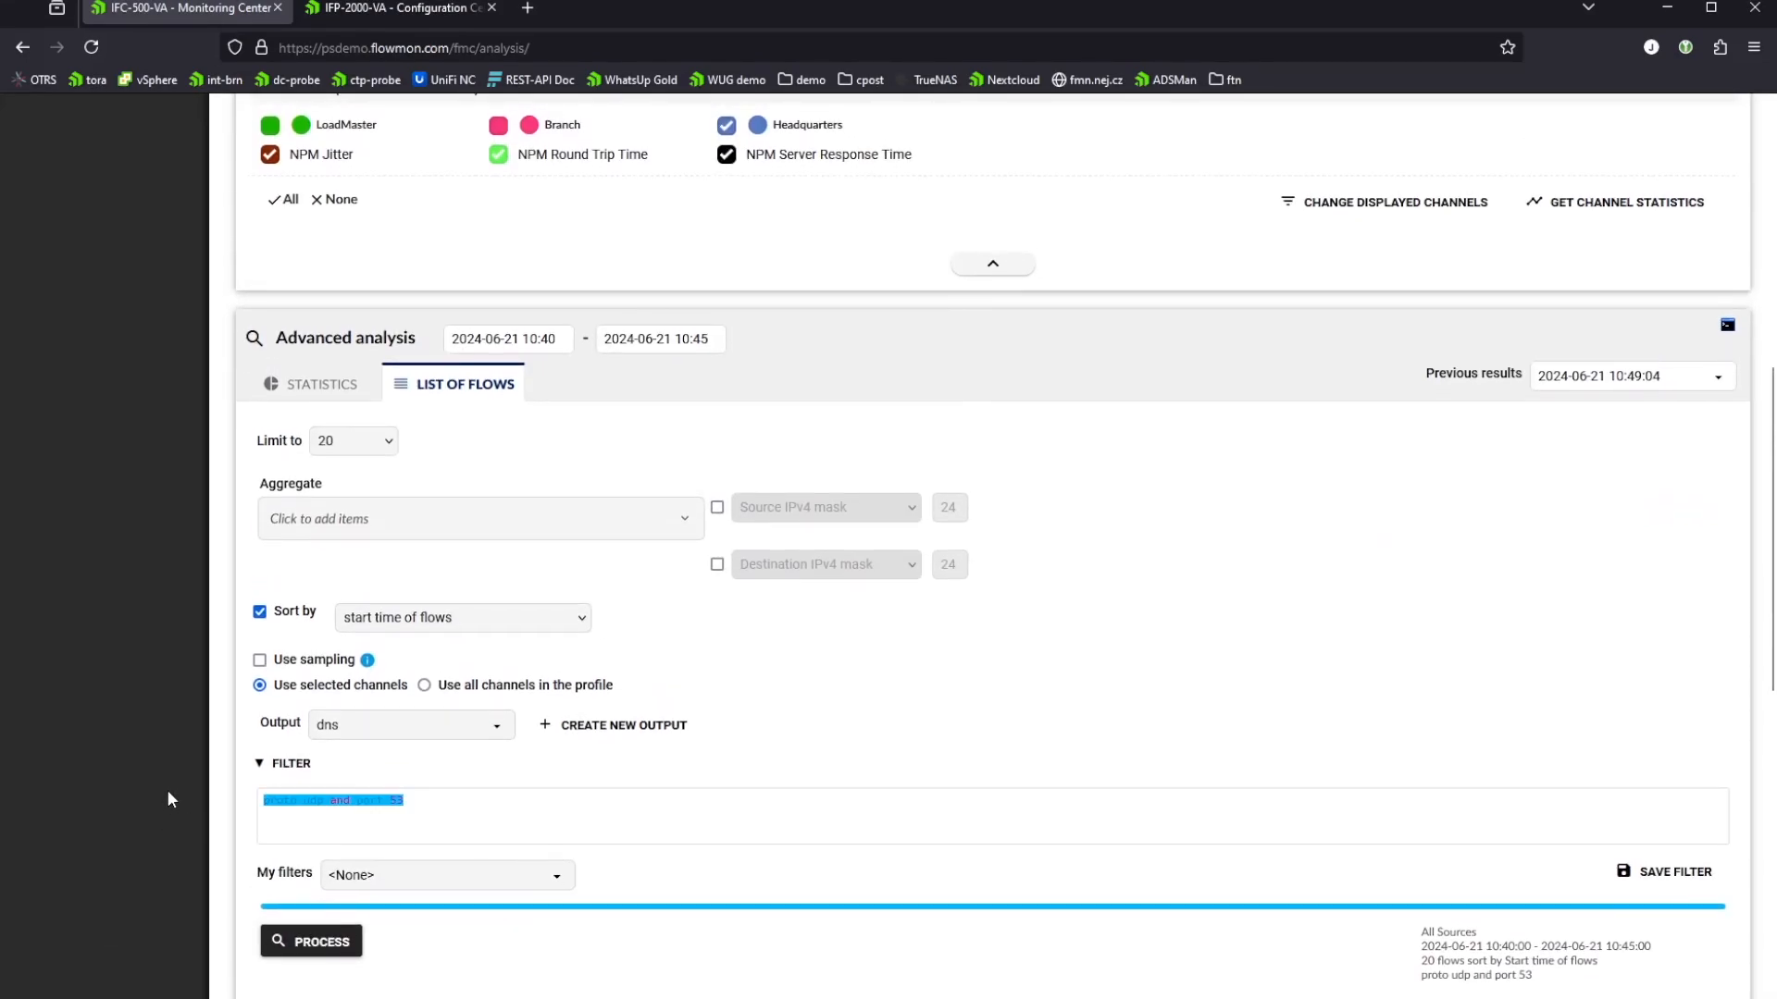
key(BackSpace)
Step: Switch the advanced analysis to statistics and look through the parameters the statistics can be based on
click(312, 393)
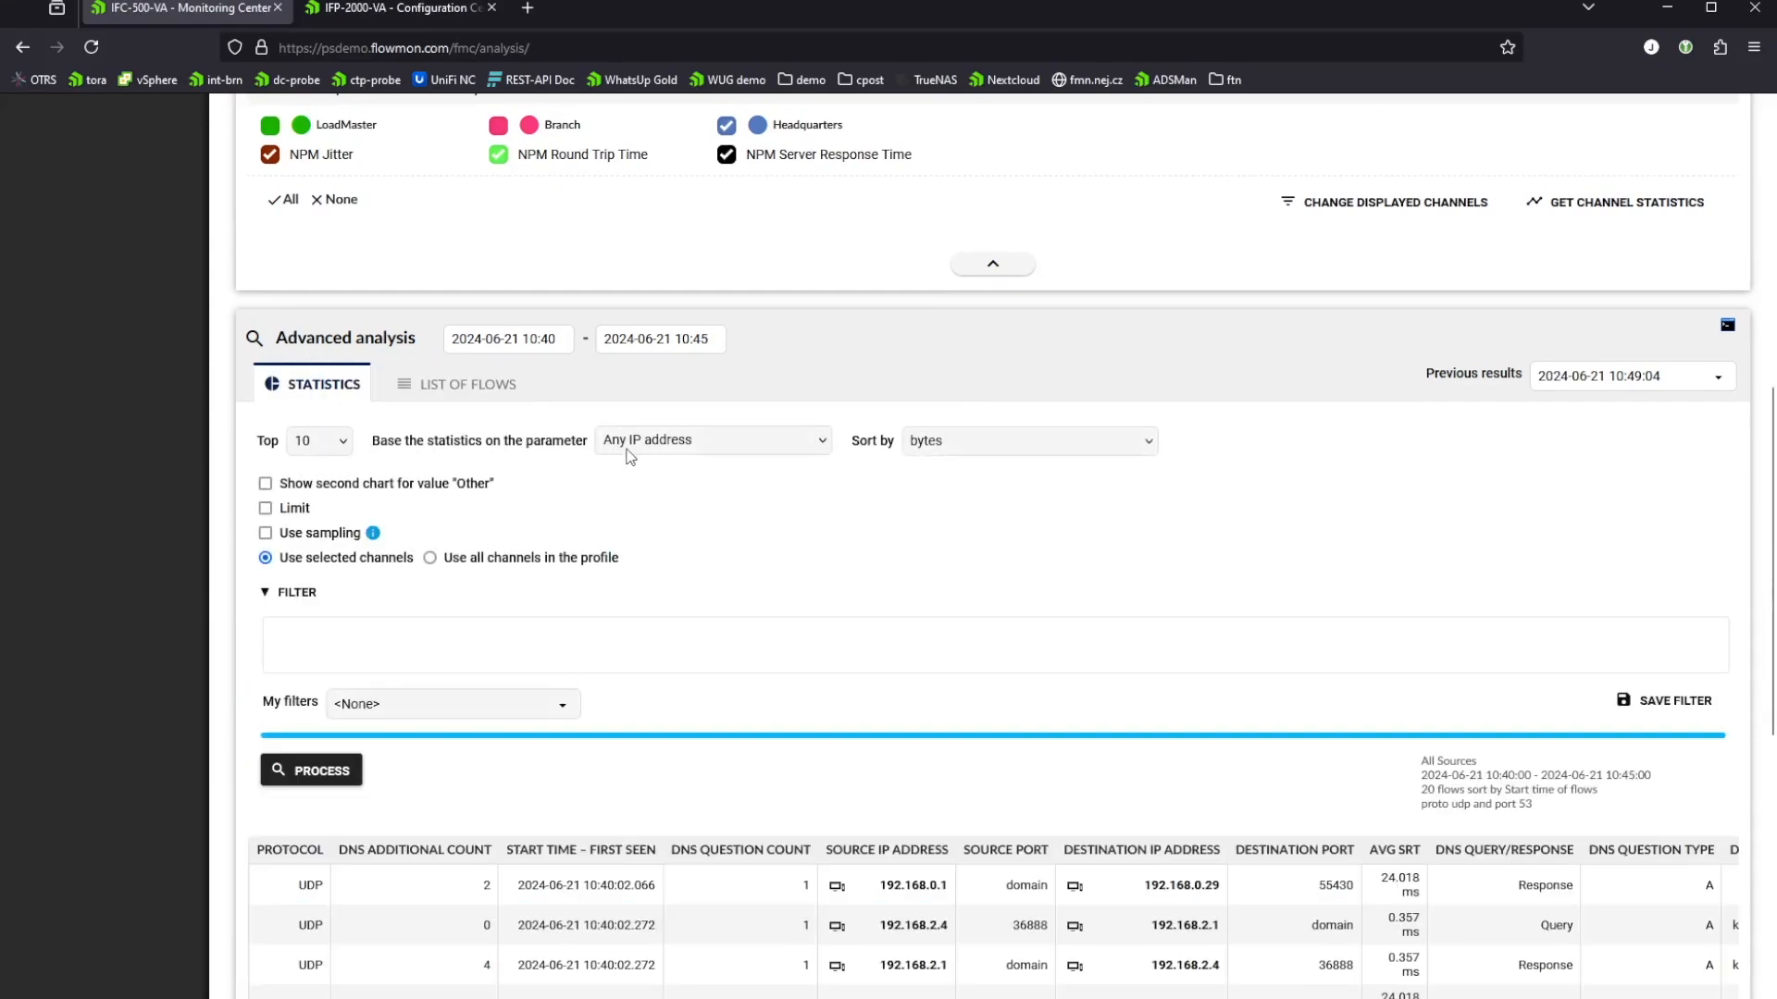
click(706, 451)
mouse_move(701, 477)
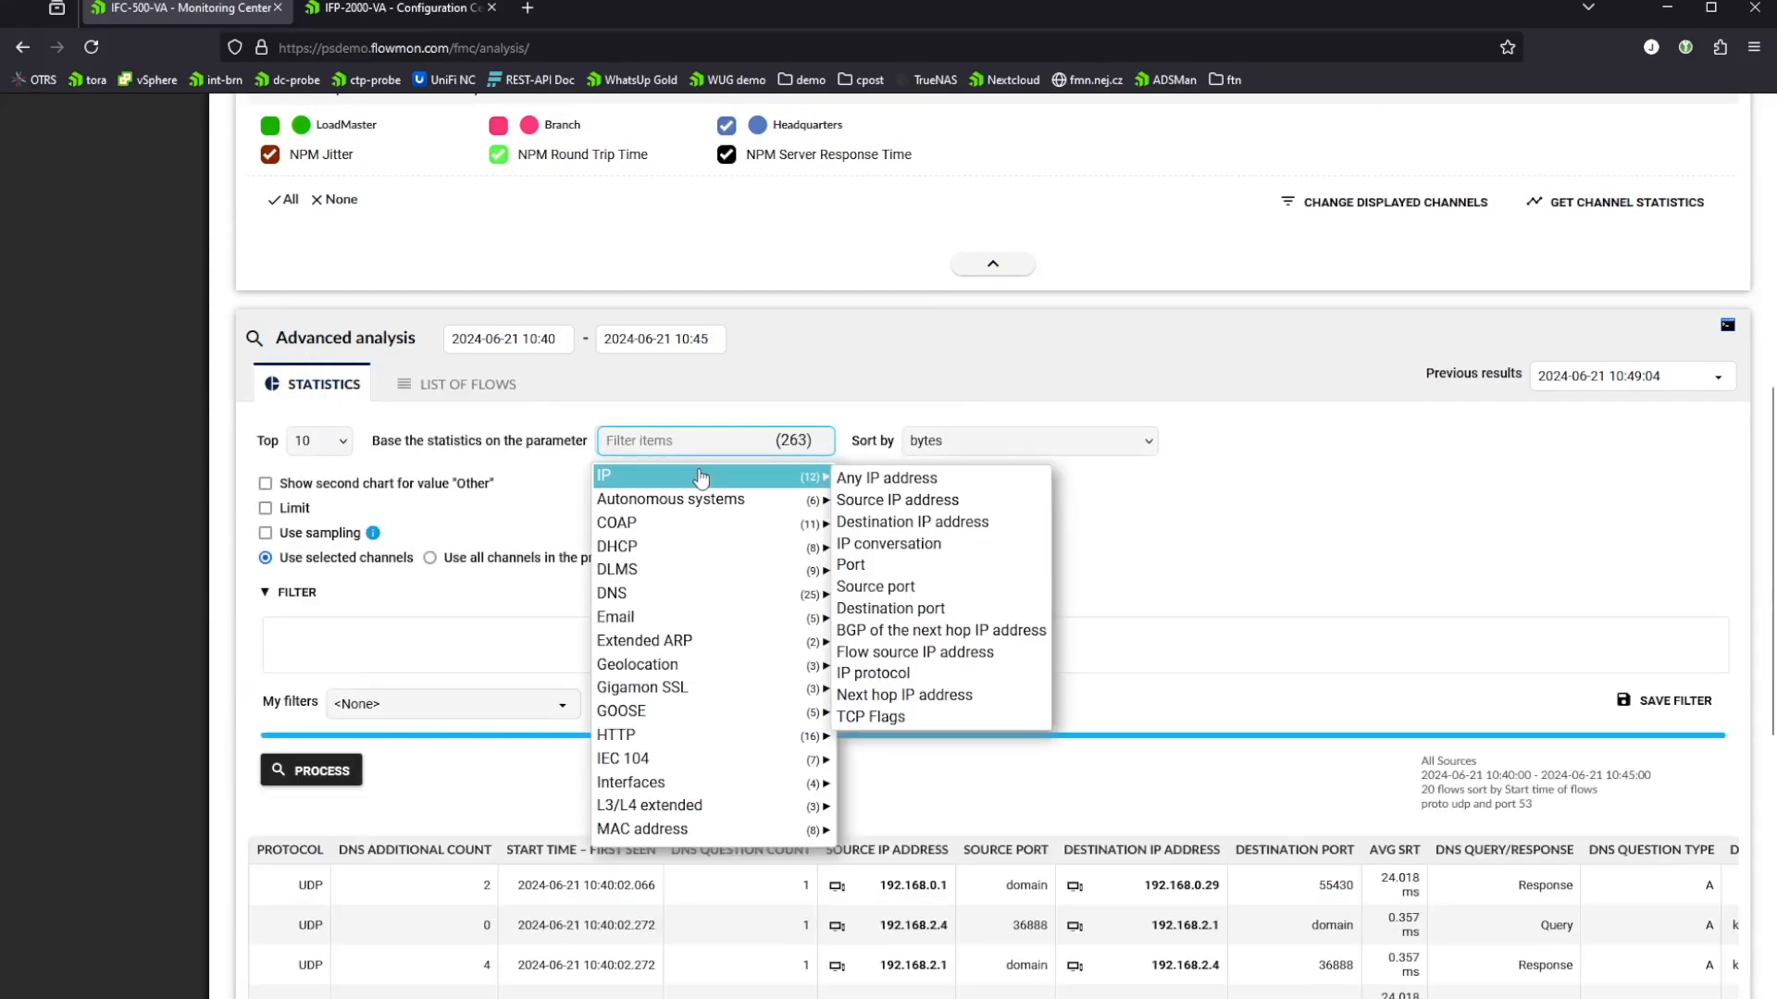
scroll(694, 520, down, 5)
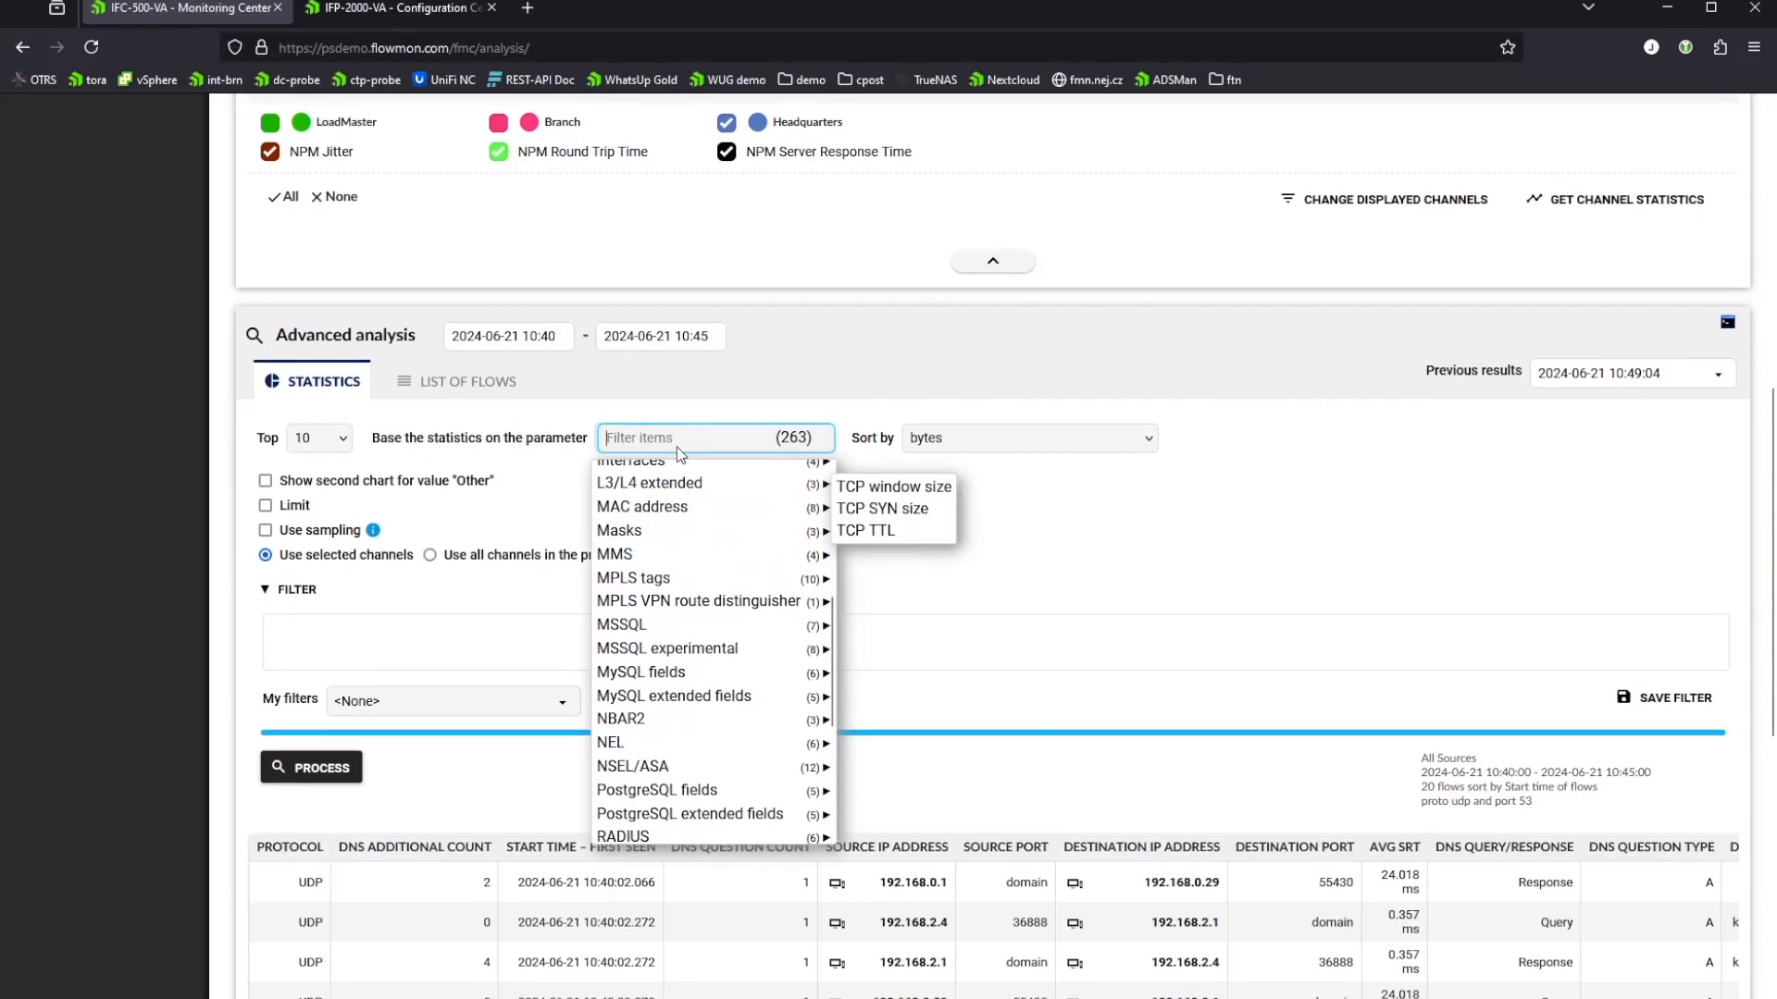
text(vlan)
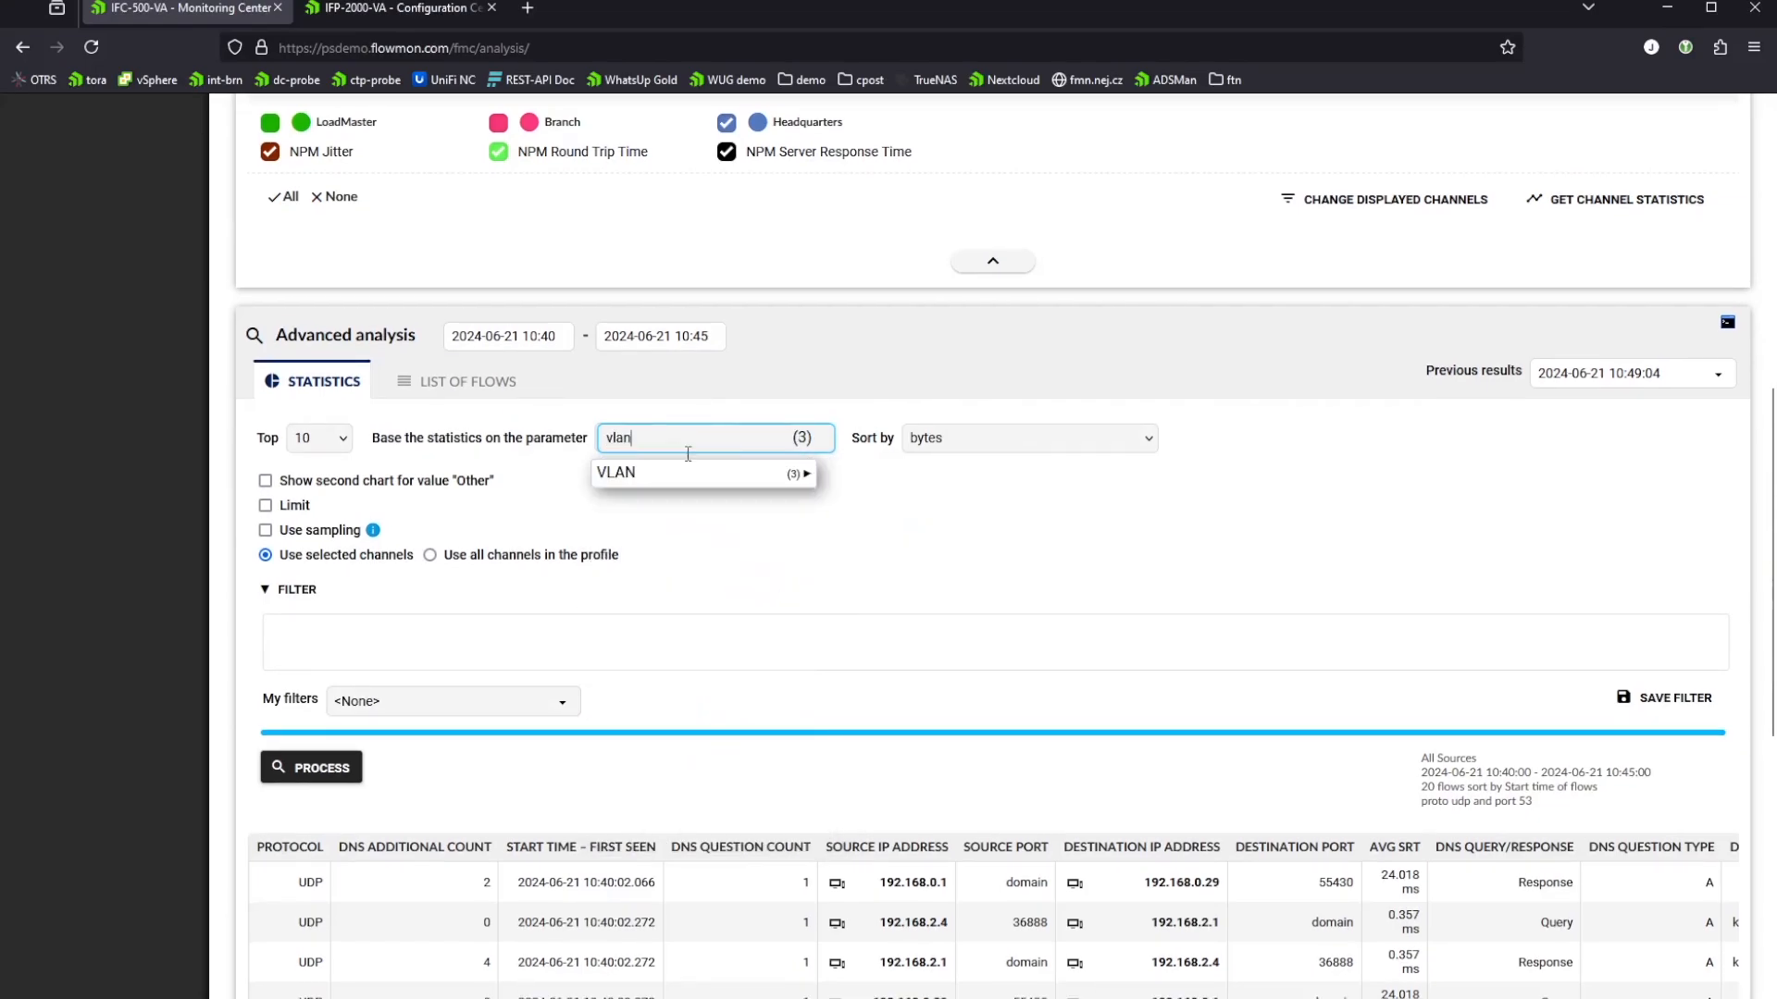
click(860, 469)
click(778, 440)
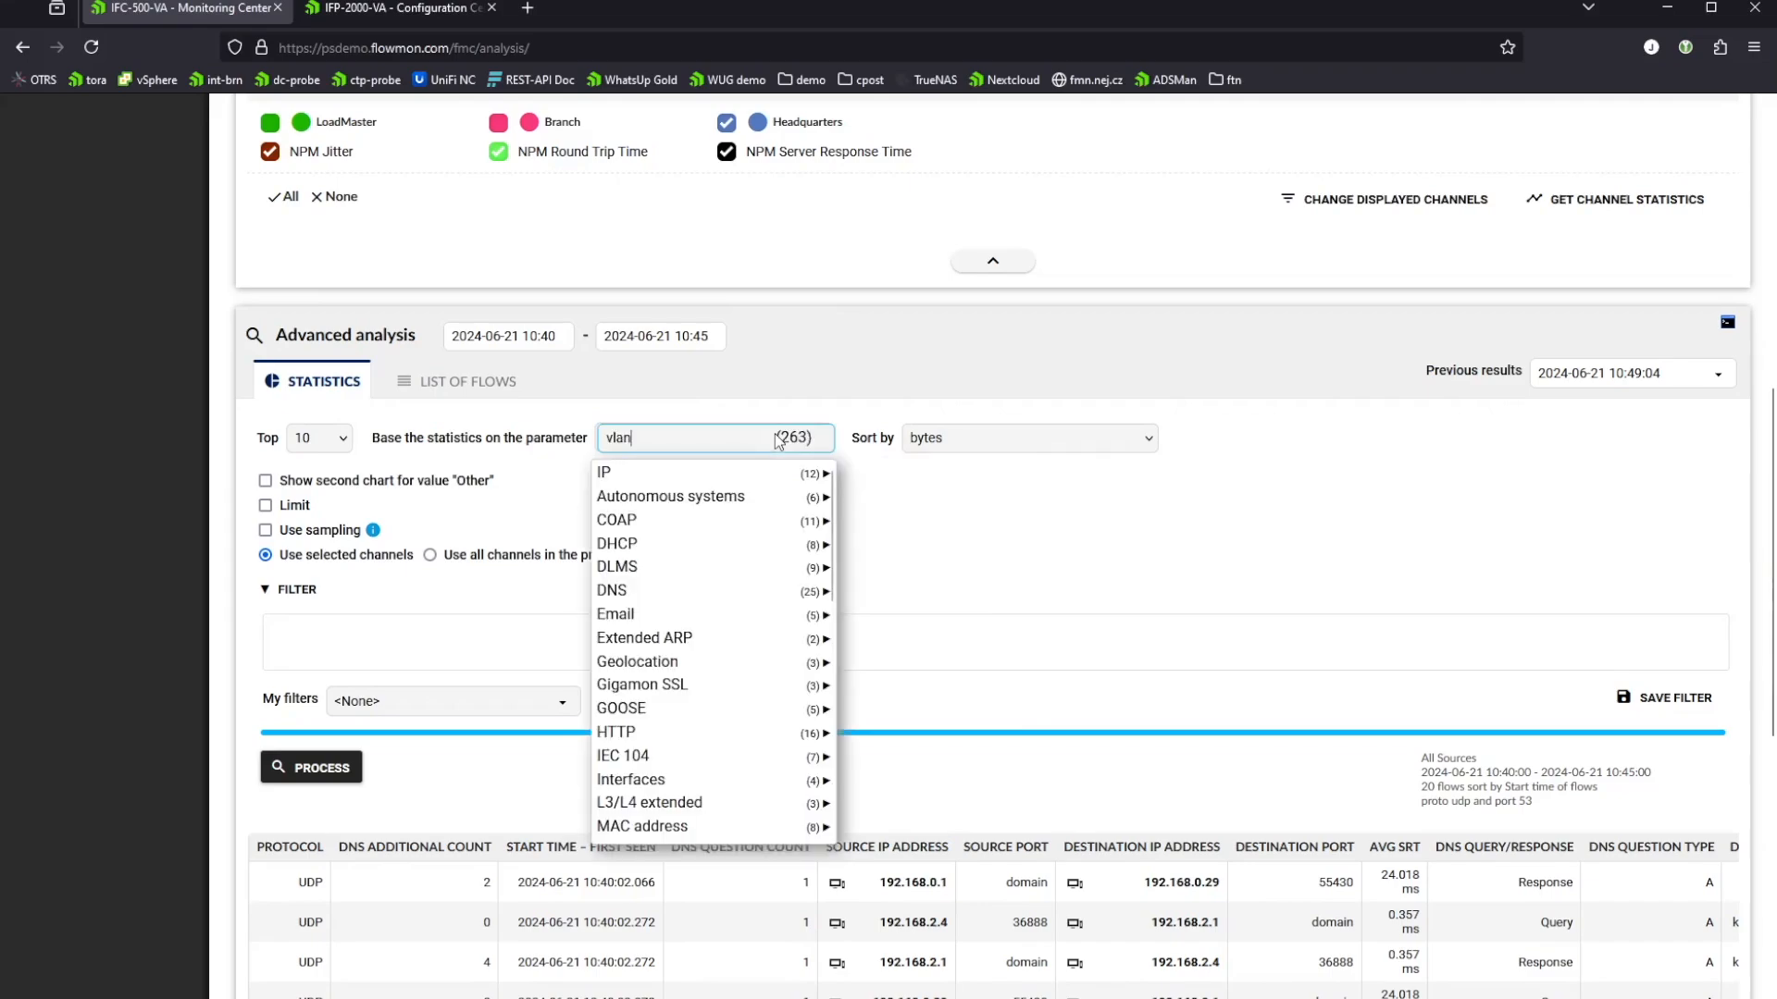
click(723, 436)
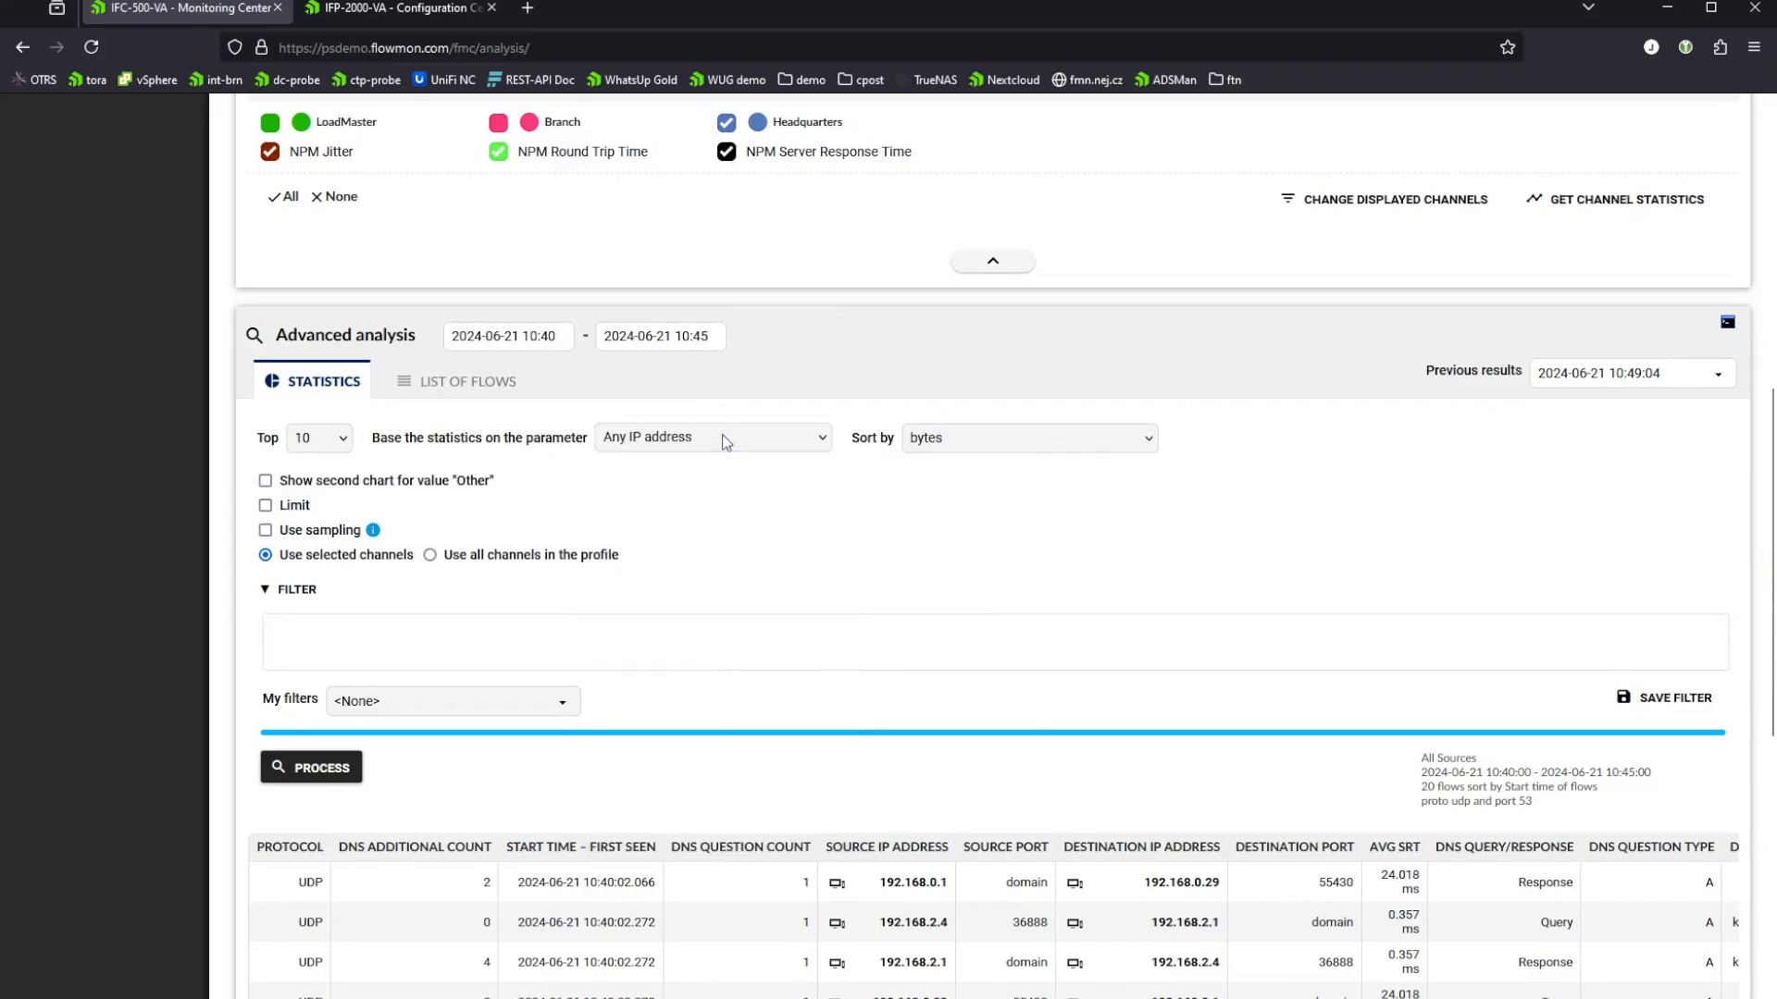
Step: Find the "vlan" parameters, base the statistics on Any VLAN label, and process the query
click(726, 440)
text(vlan)
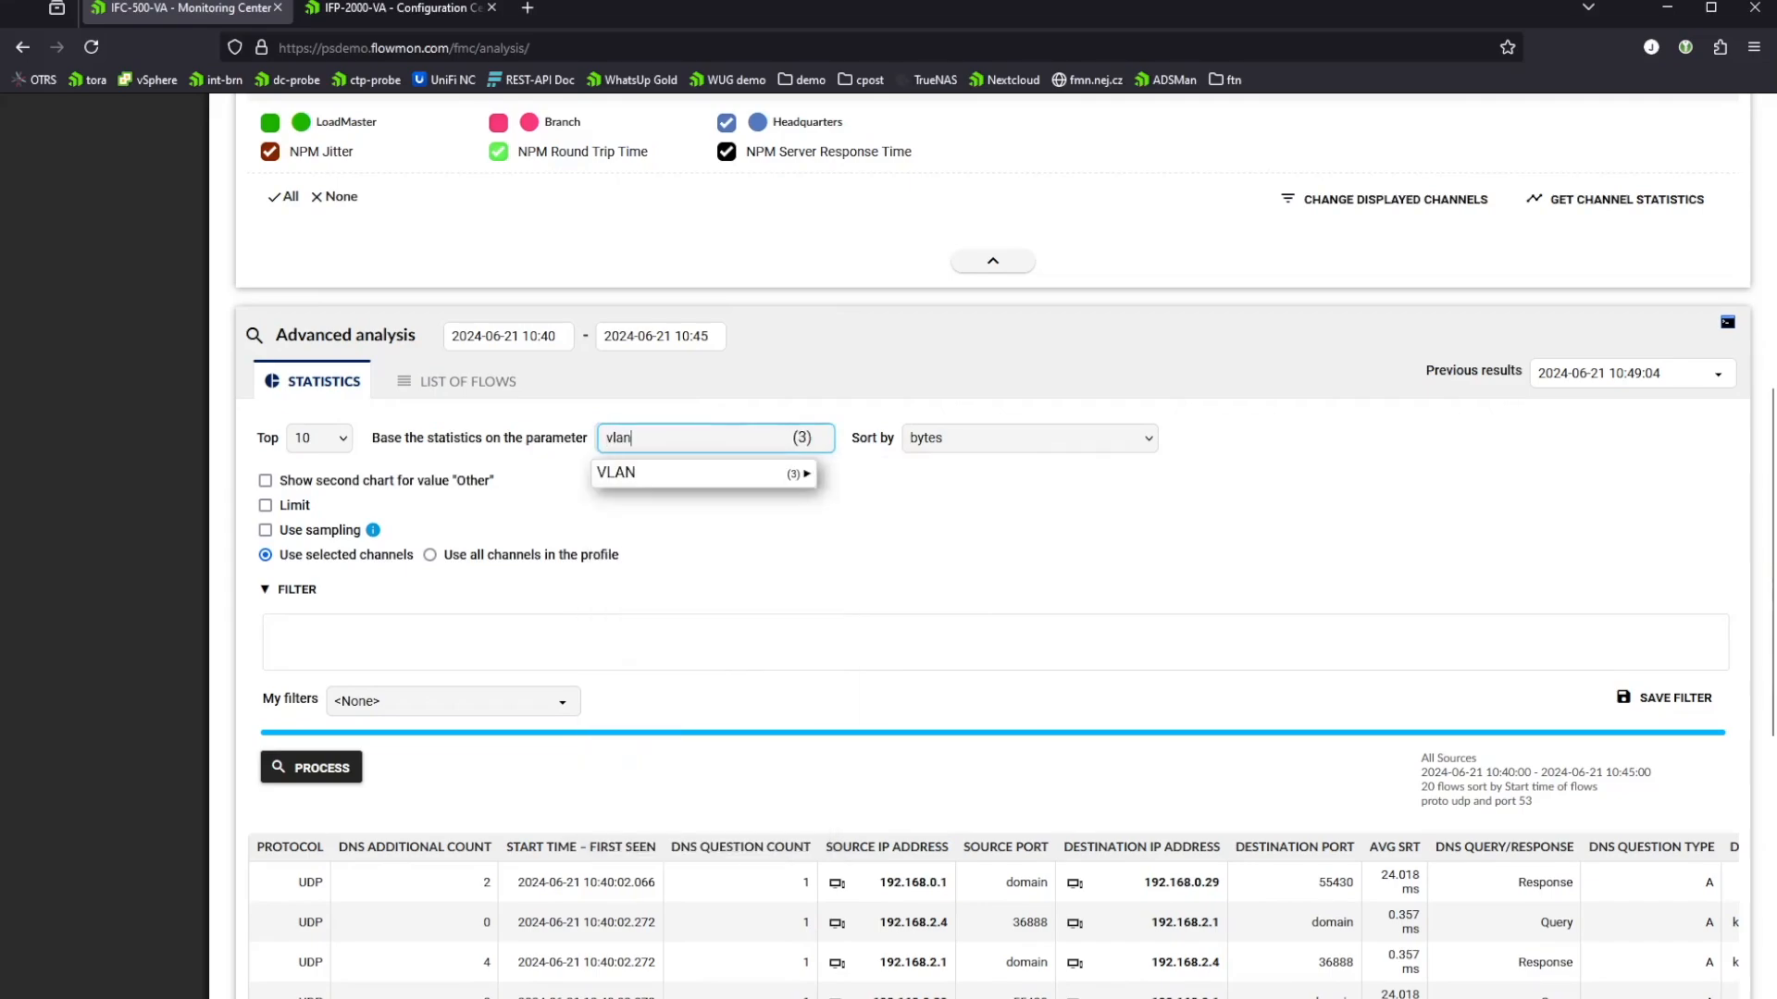
mouse_move(696, 485)
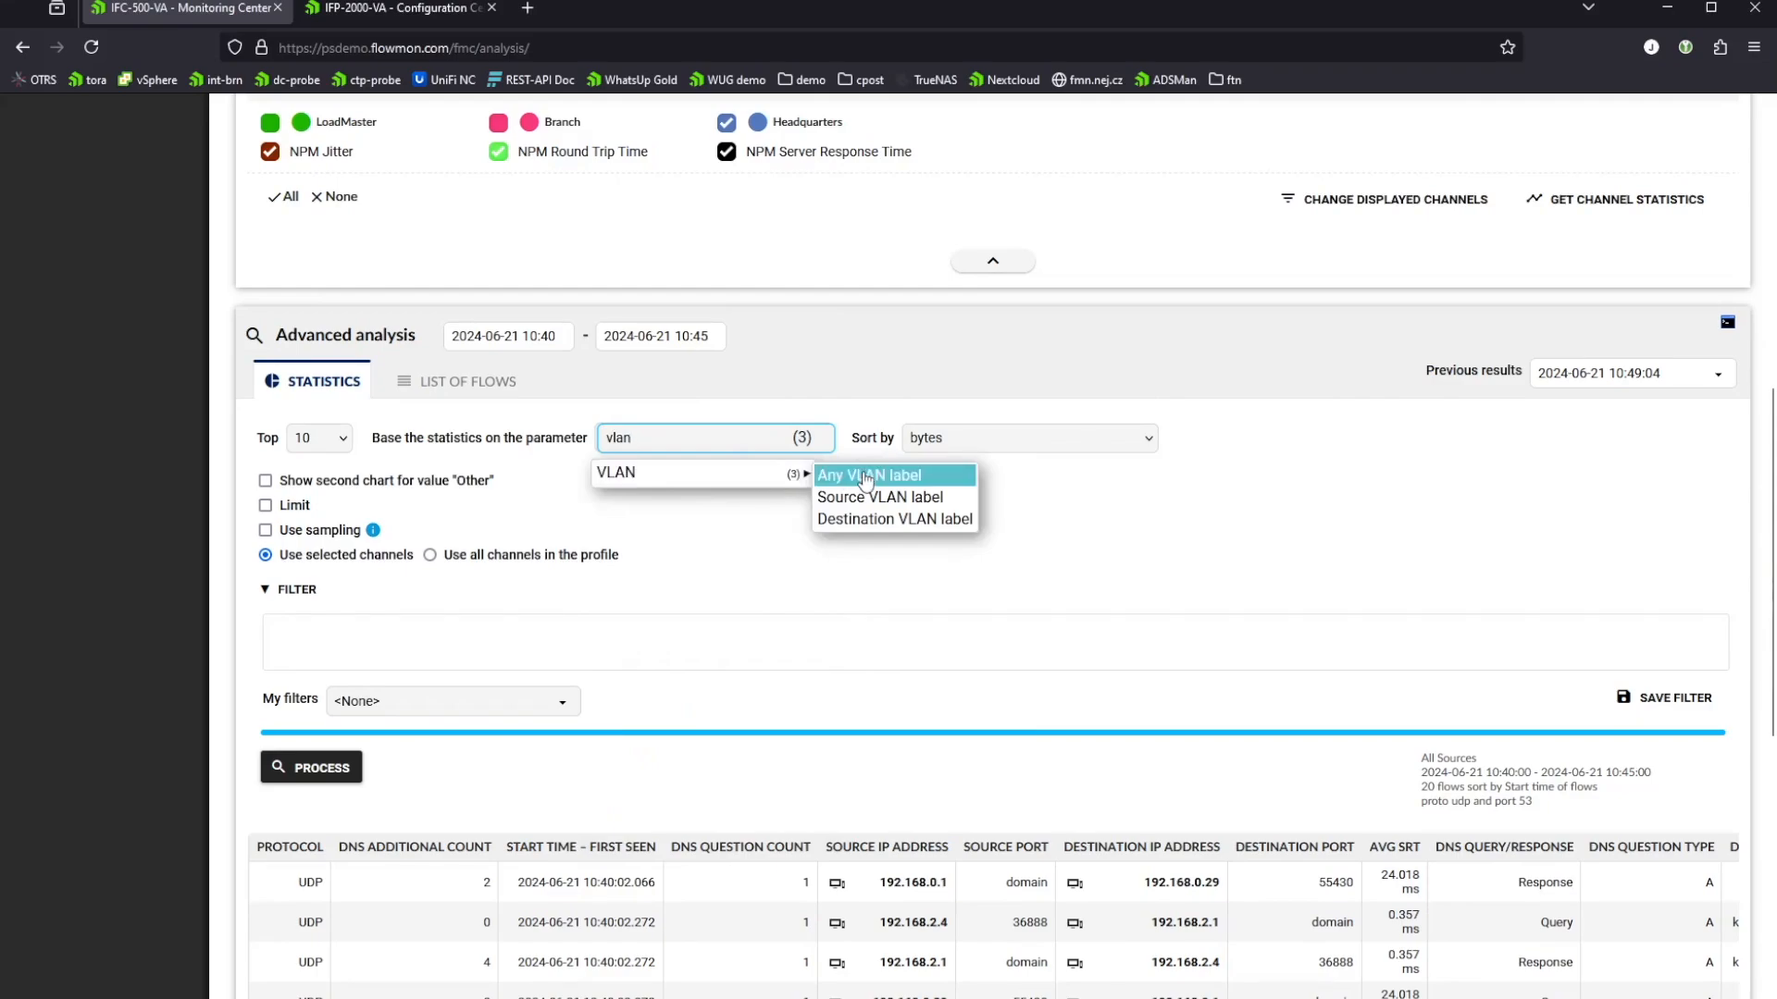
click(831, 477)
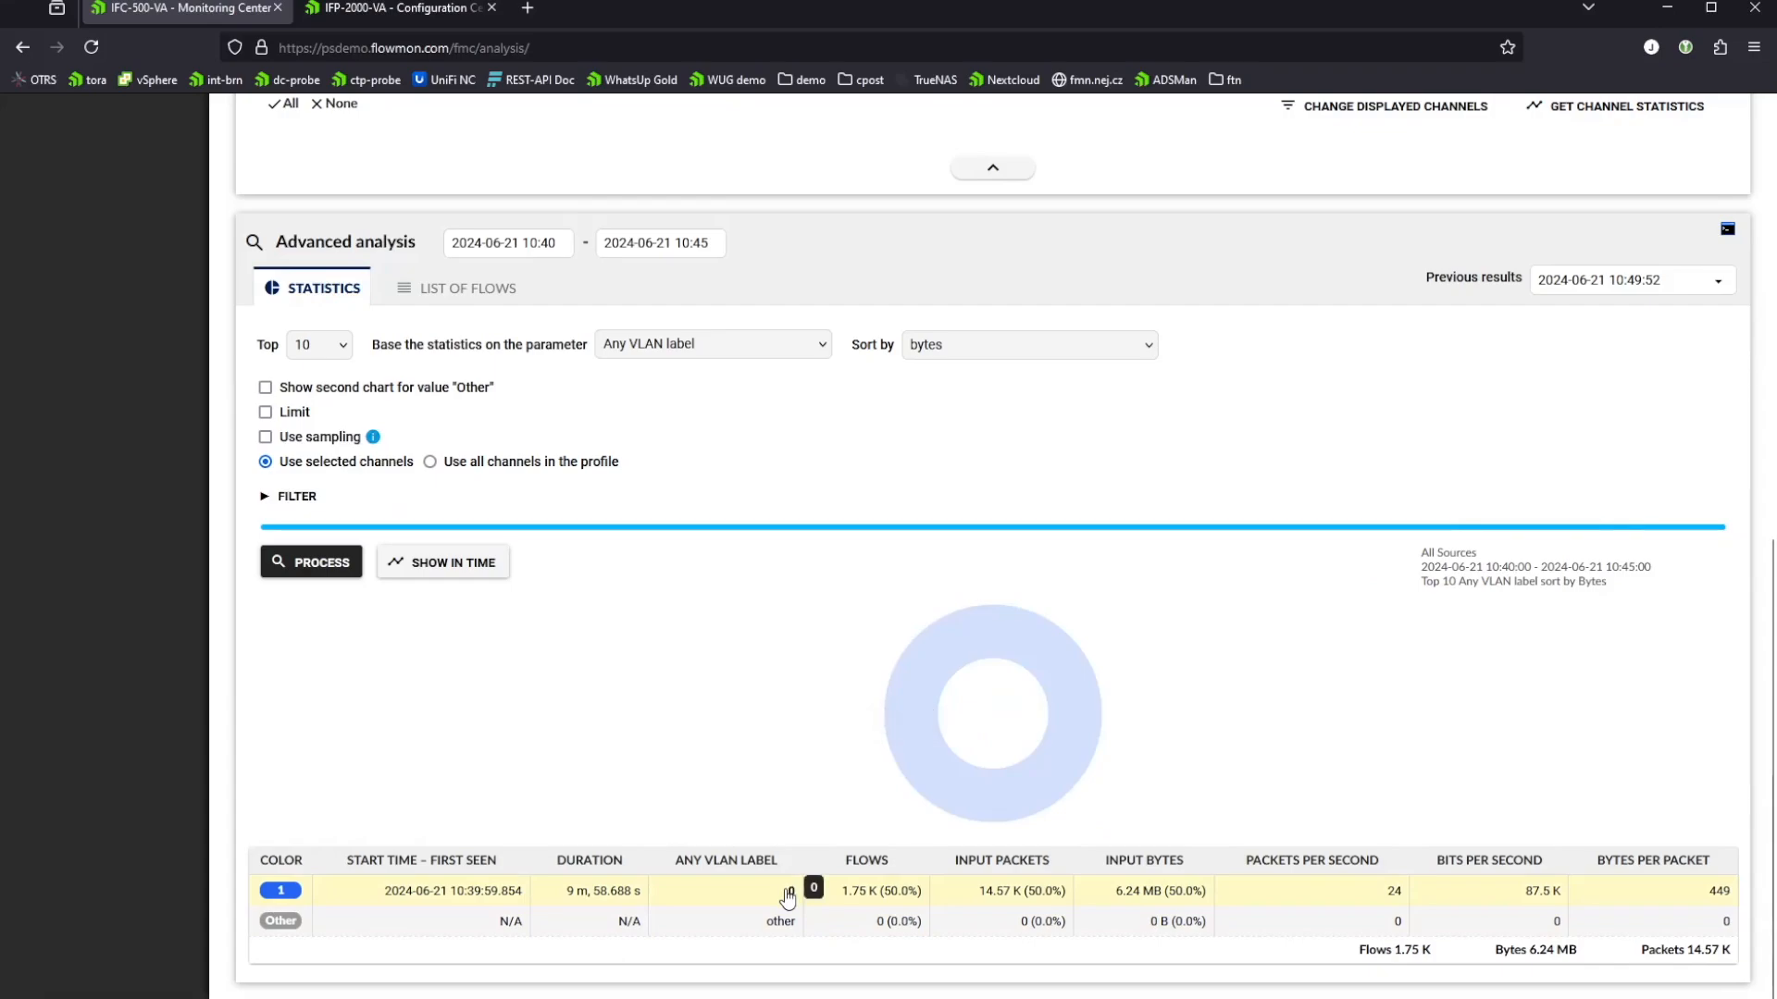
Step: Base the statistics on HTTP hostname, process the query, and review the resulting chart and table
click(807, 348)
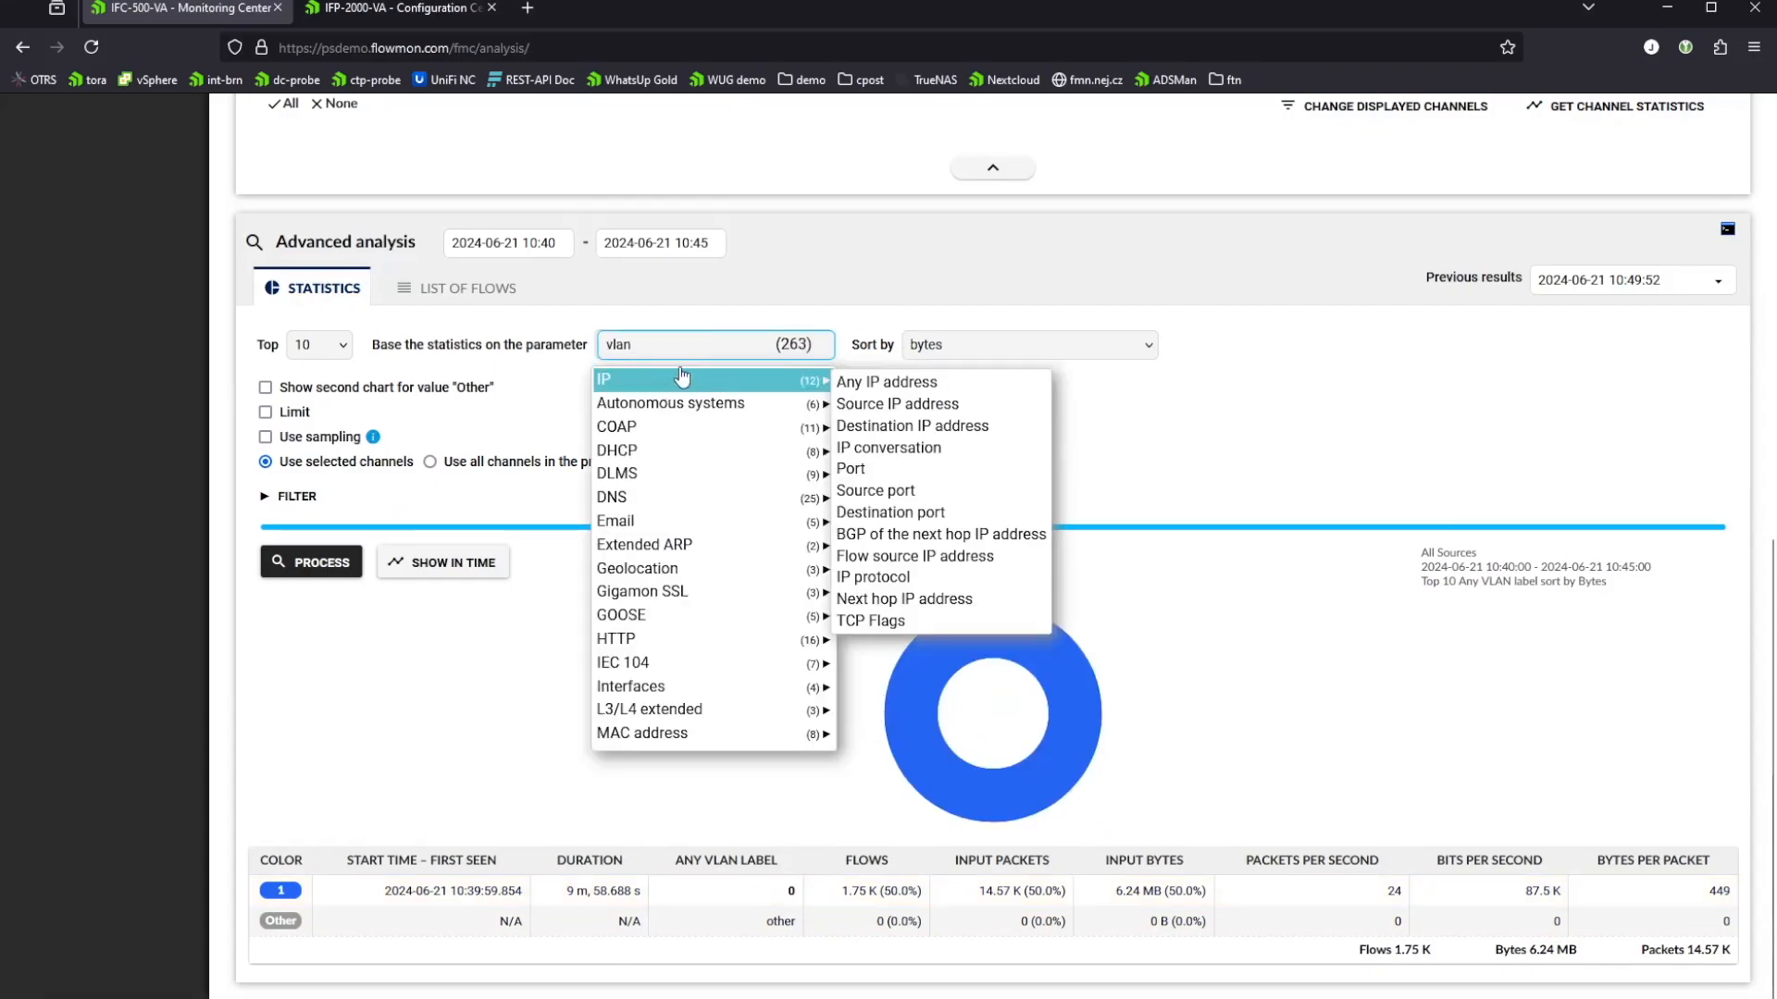
mouse_move(680, 645)
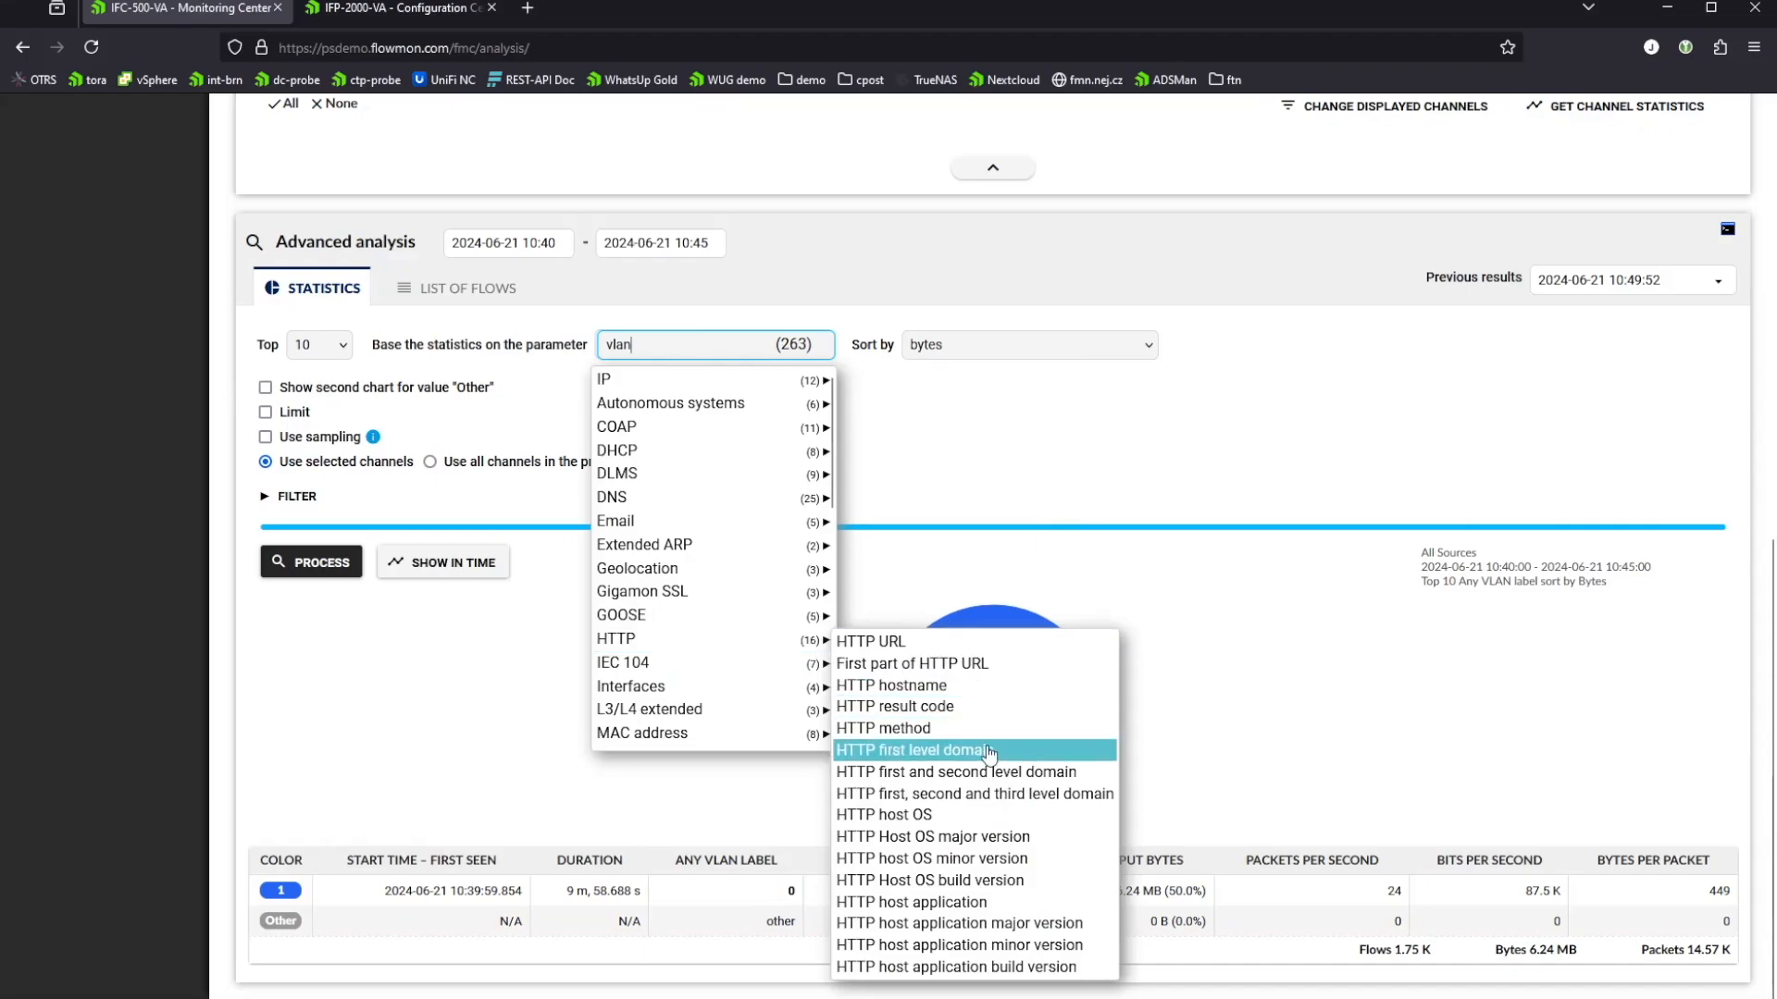
click(990, 685)
click(290, 574)
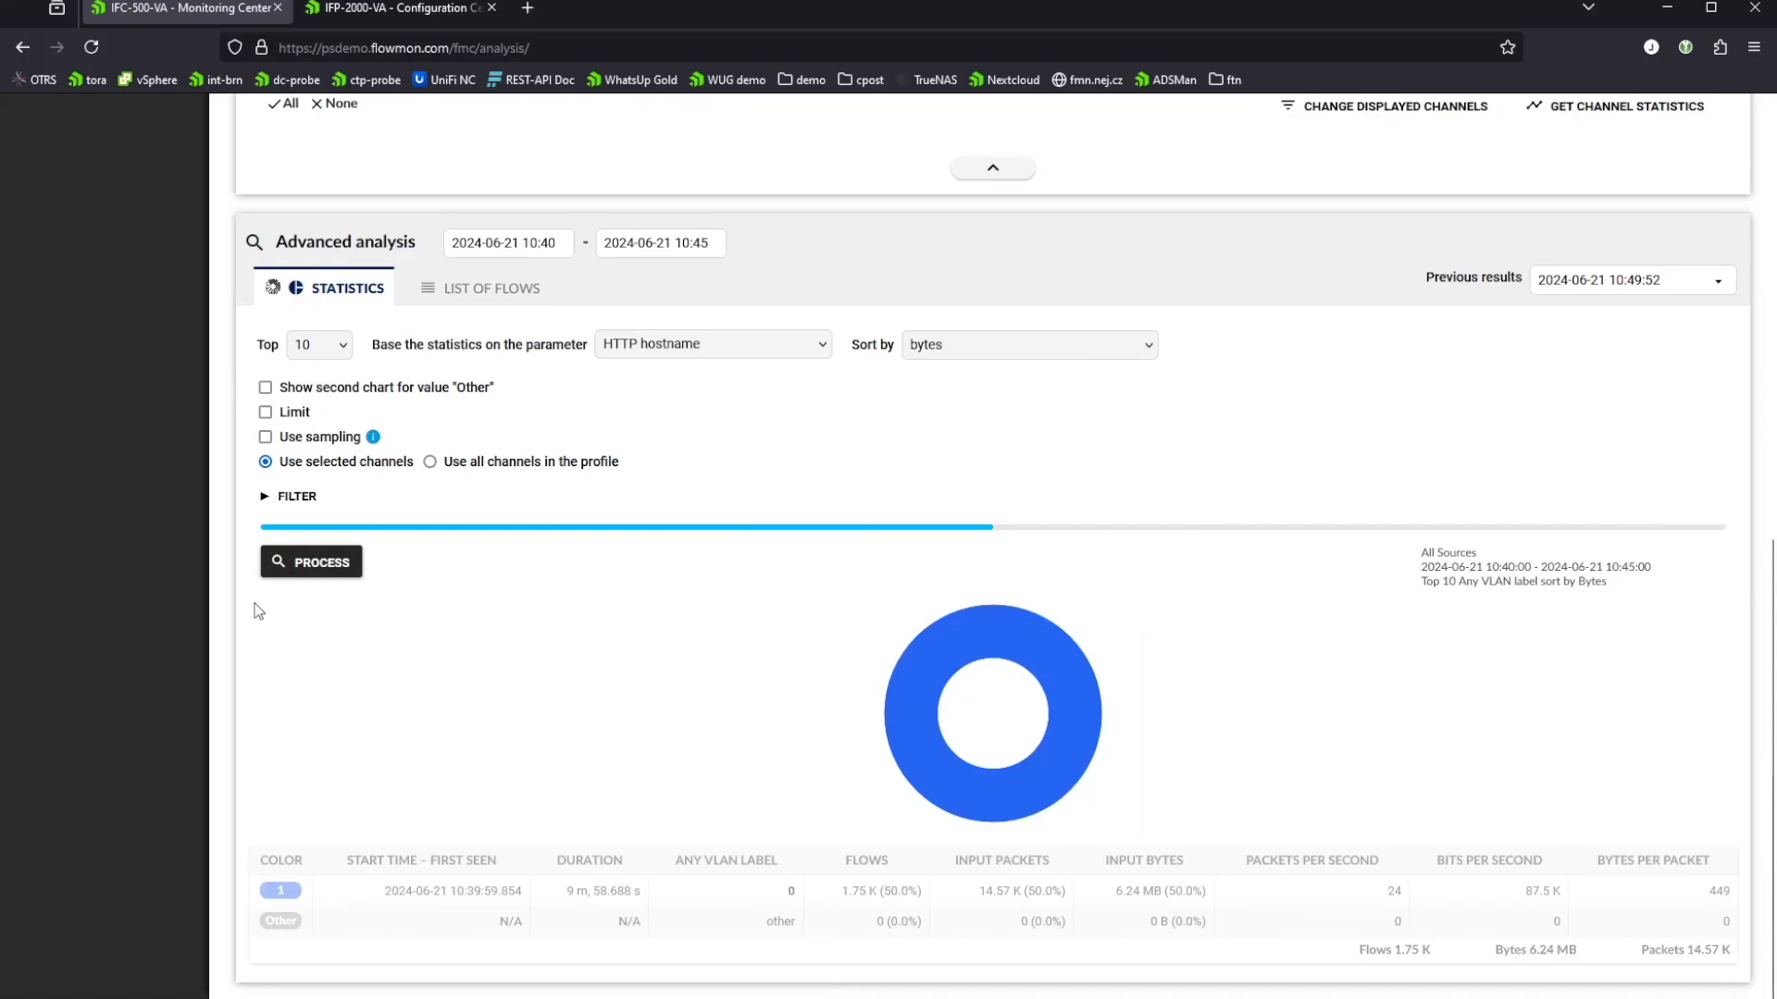
scroll(260, 600, down, 3)
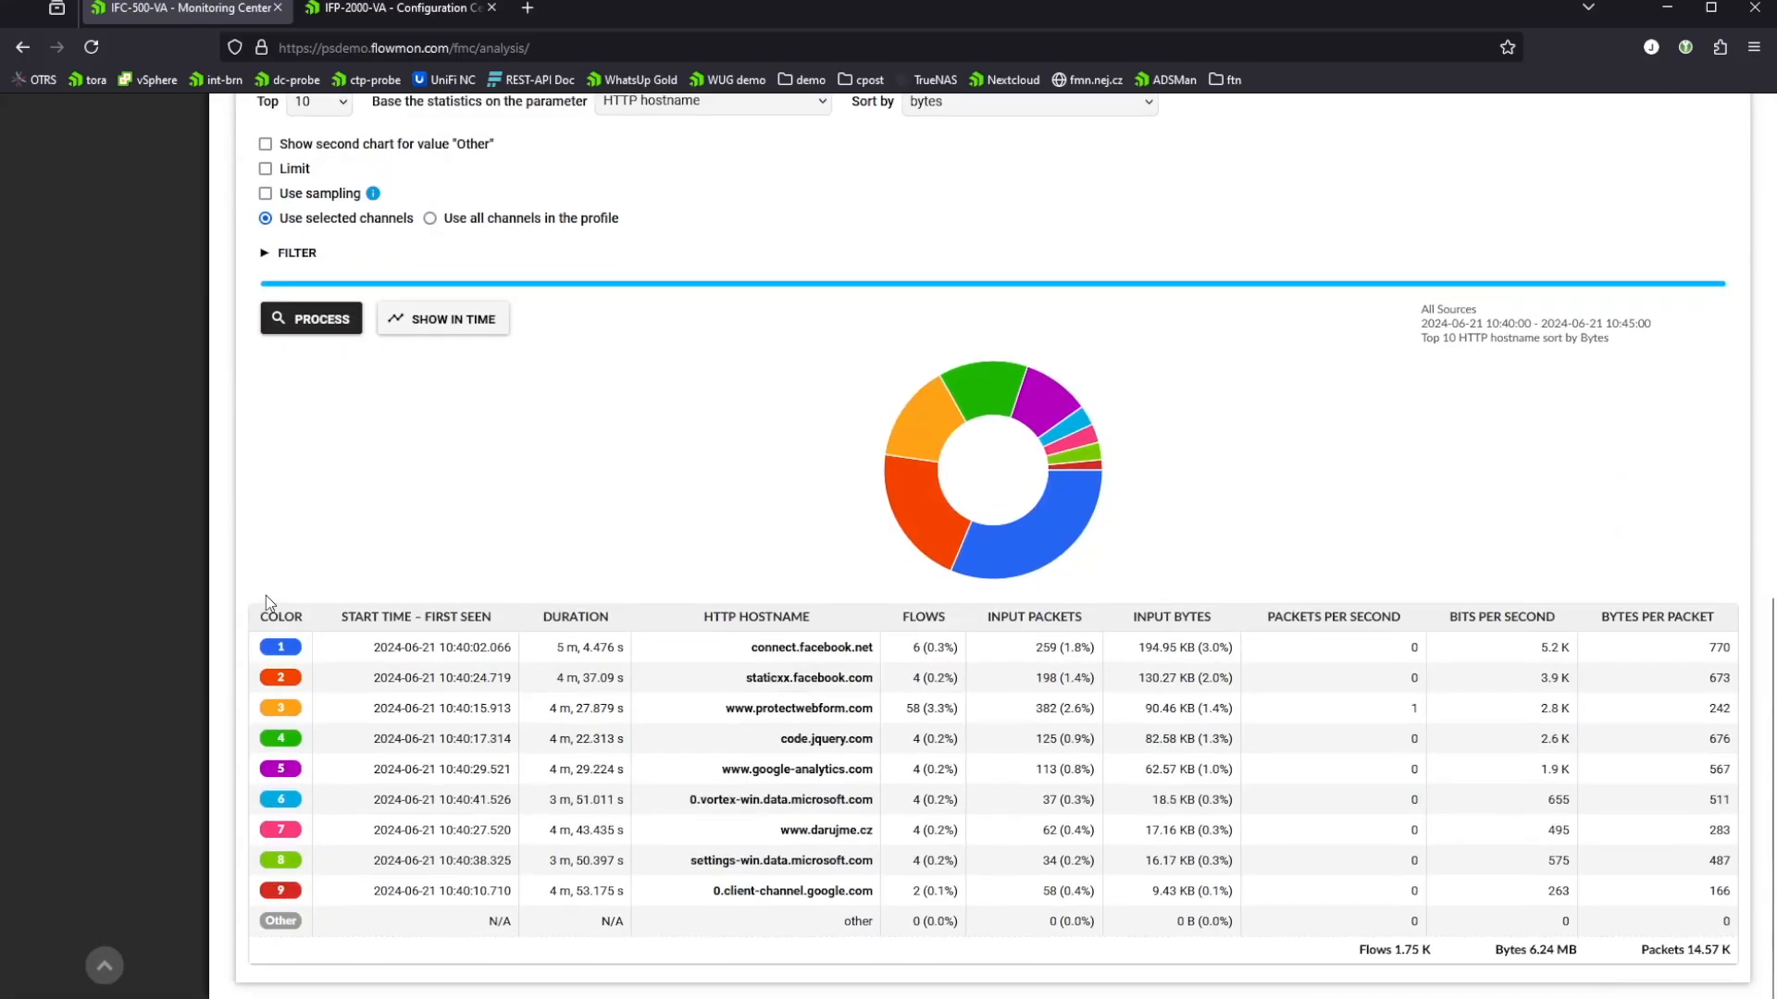
mouse_move(1097, 465)
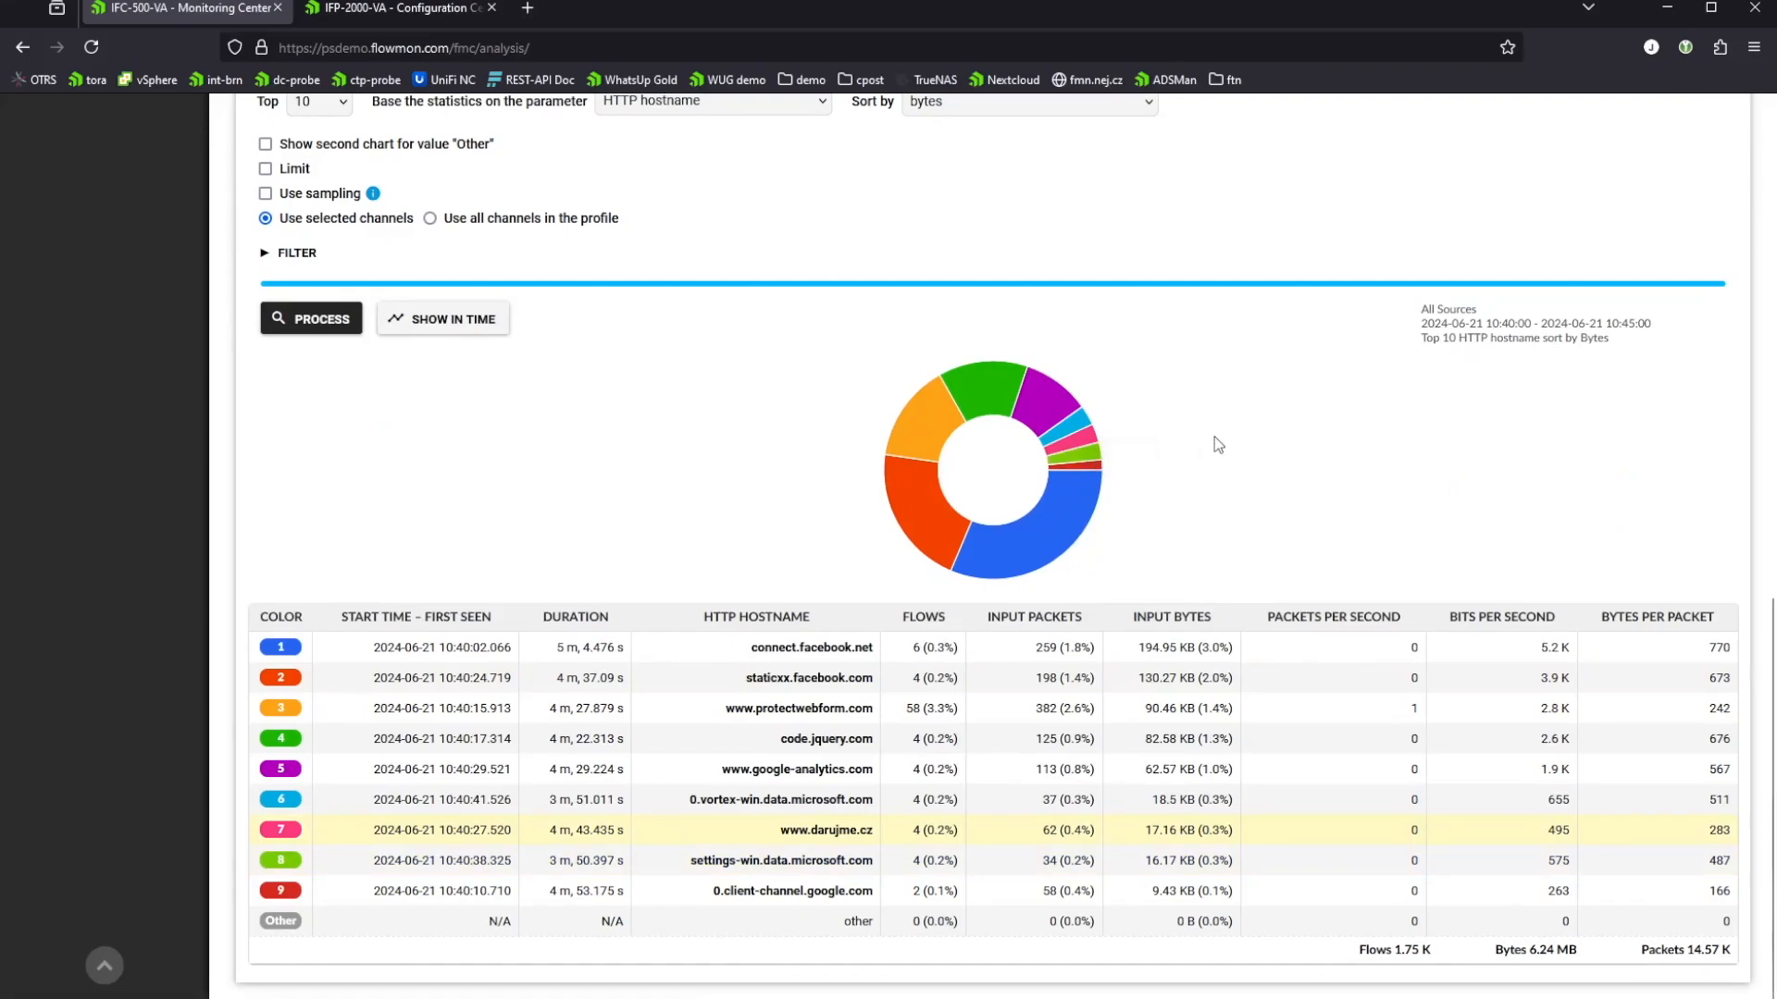
scroll(1191, 390, up, 10)
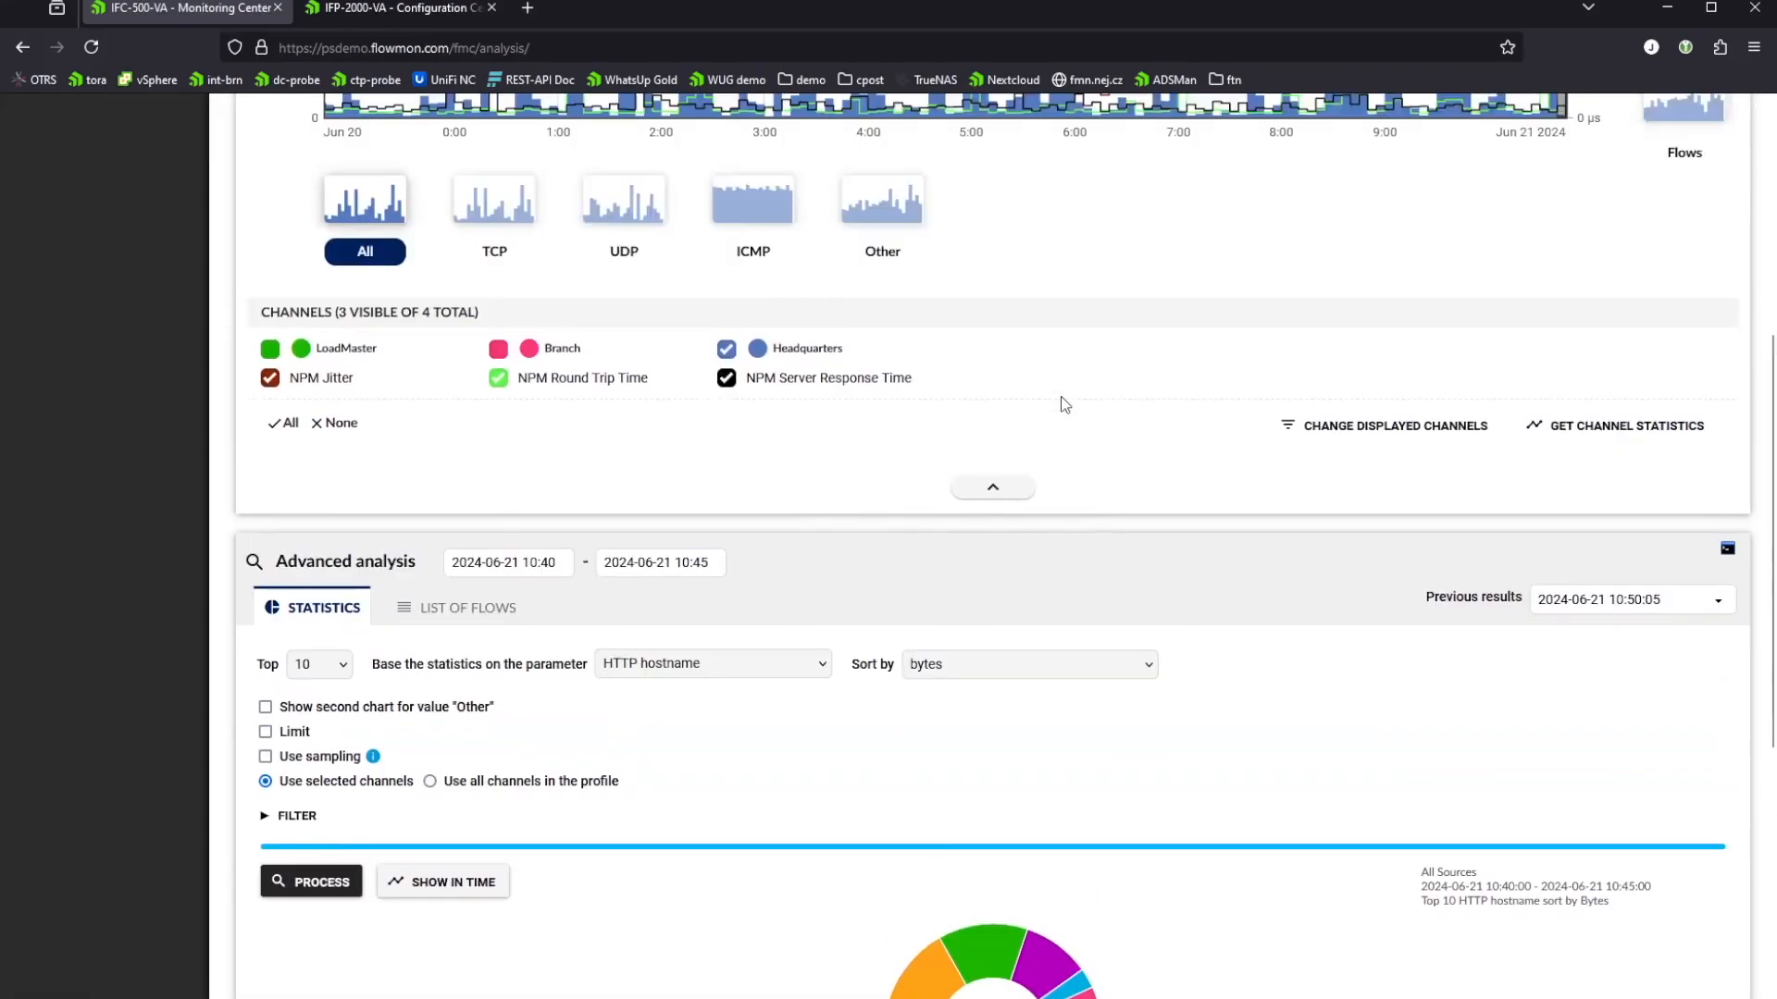
scroll(1148, 703, down, 4)
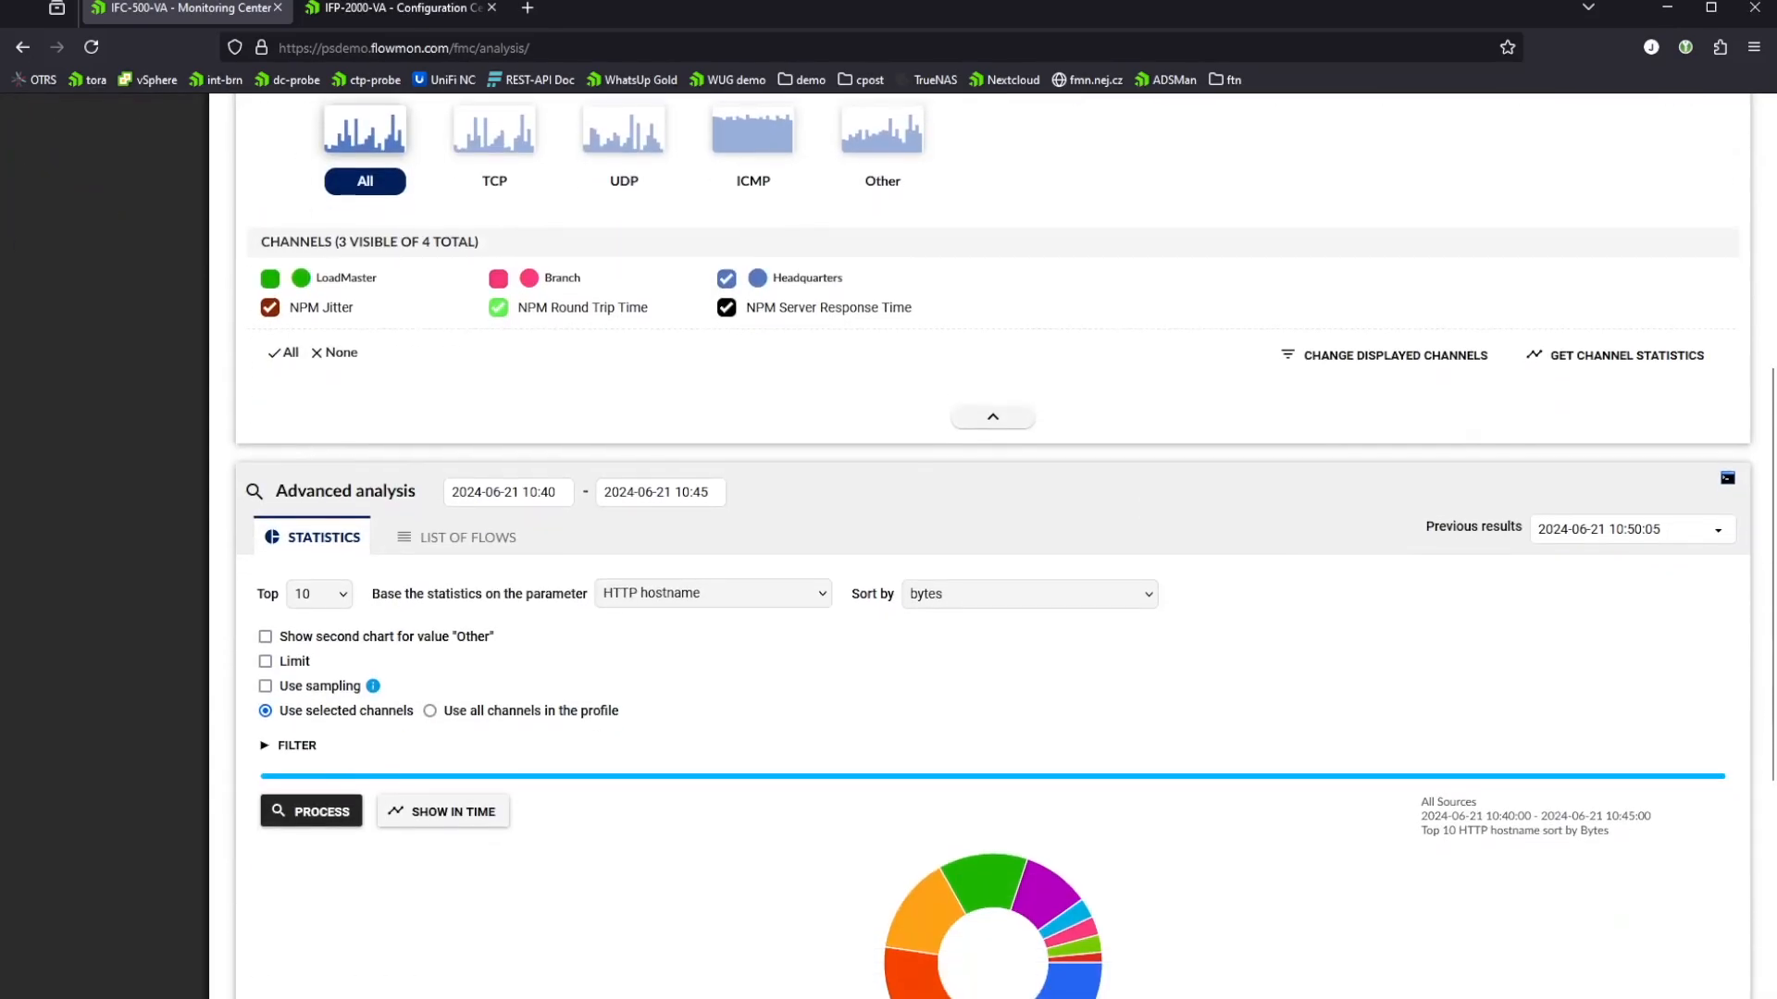